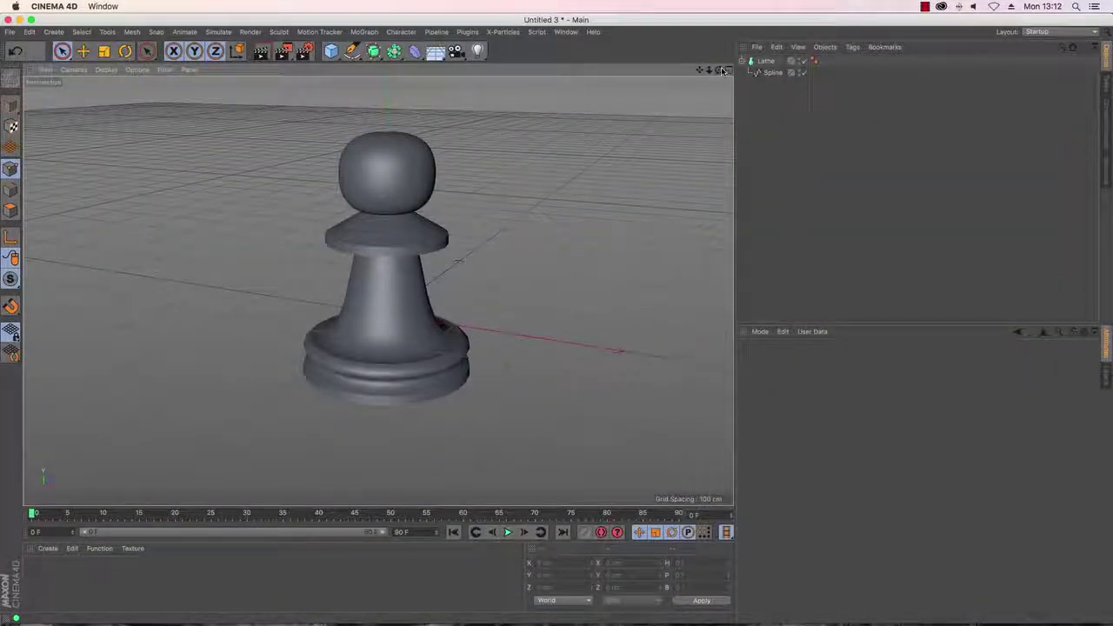
Step: Disable the Lathe and show the profile spline in the Front view
{"action": "left_click_drag", "start_coordinate": [458, 260], "coordinate": [524, 322], "text": "alt"}
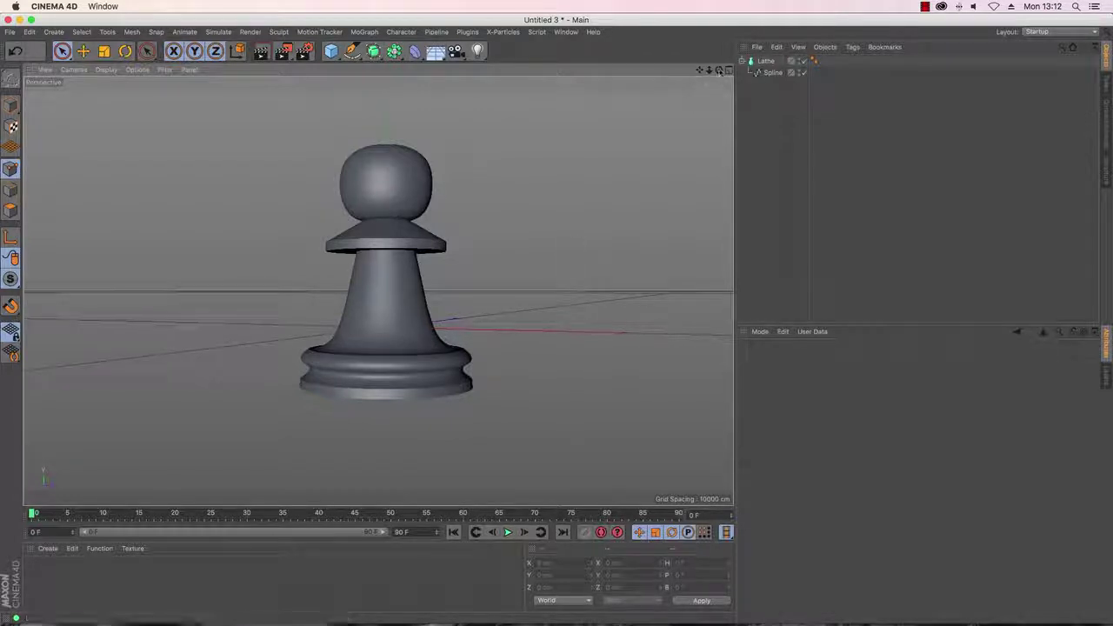
{"action": "left_click_drag", "start_coordinate": [718, 70], "coordinate": [679, 113]}
{"action": "left_click_drag", "start_coordinate": [377, 291], "coordinate": [377, 290], "text": "alt"}
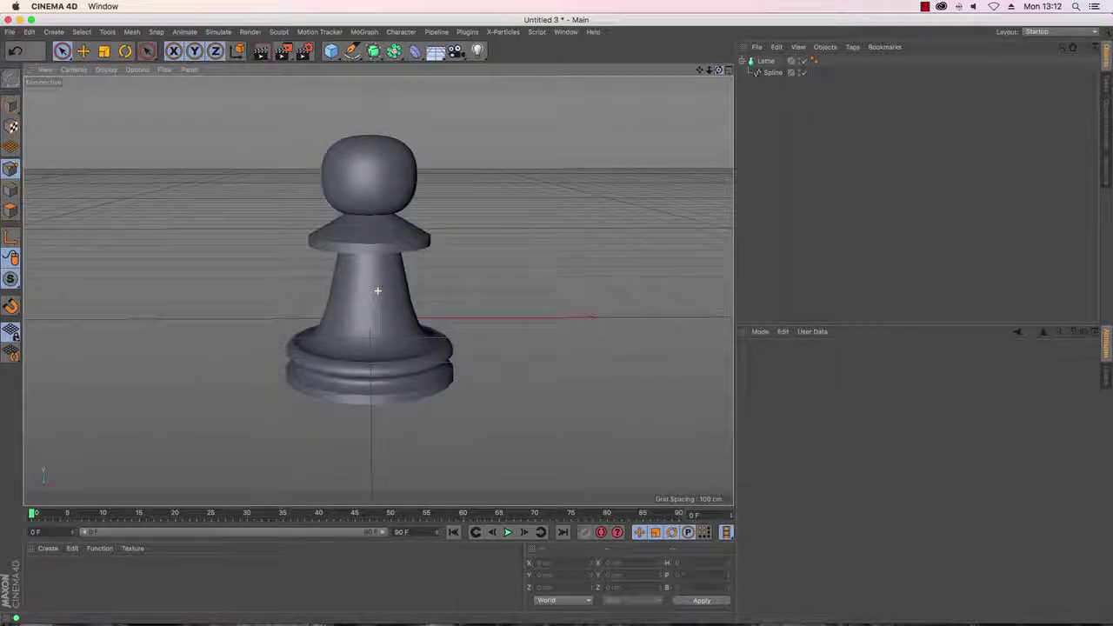
{"action": "left_click", "coordinate": [804, 62]}
{"action": "left_click", "coordinate": [768, 74]}
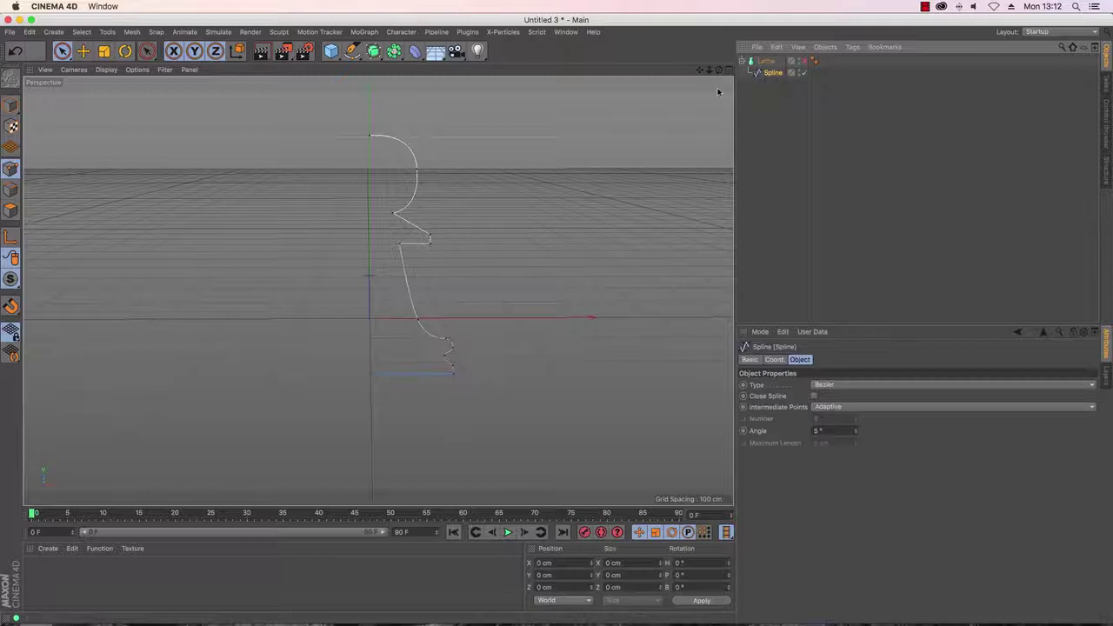
{"action": "key", "text": "F4"}
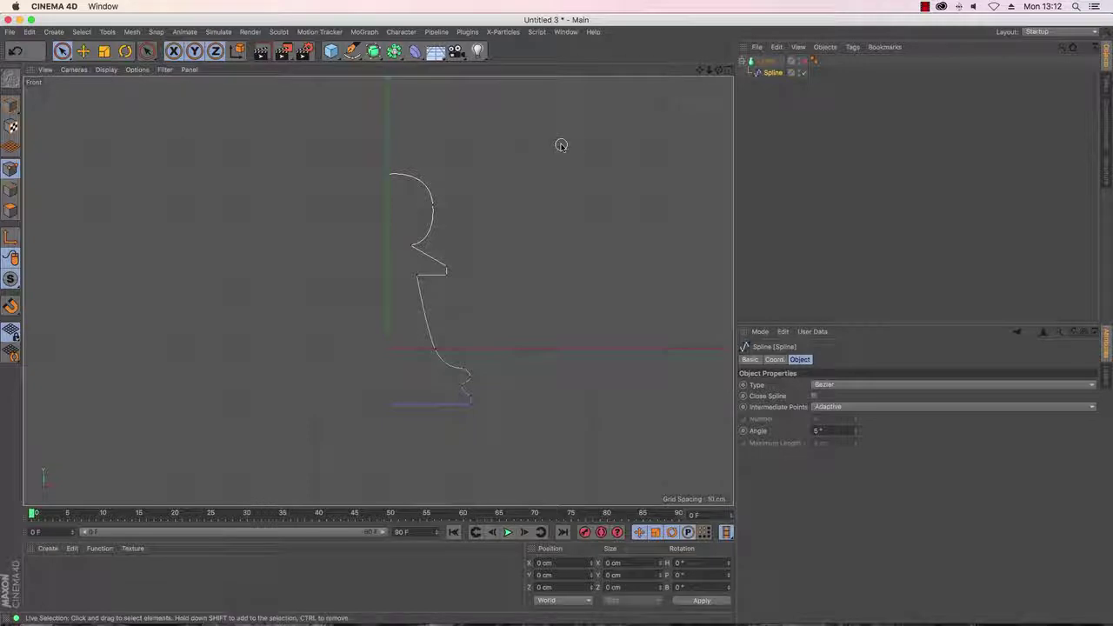
Step: Select the spline's top head points and drag them up on Y to lengthen the head
{"action": "left_click", "coordinate": [397, 171]}
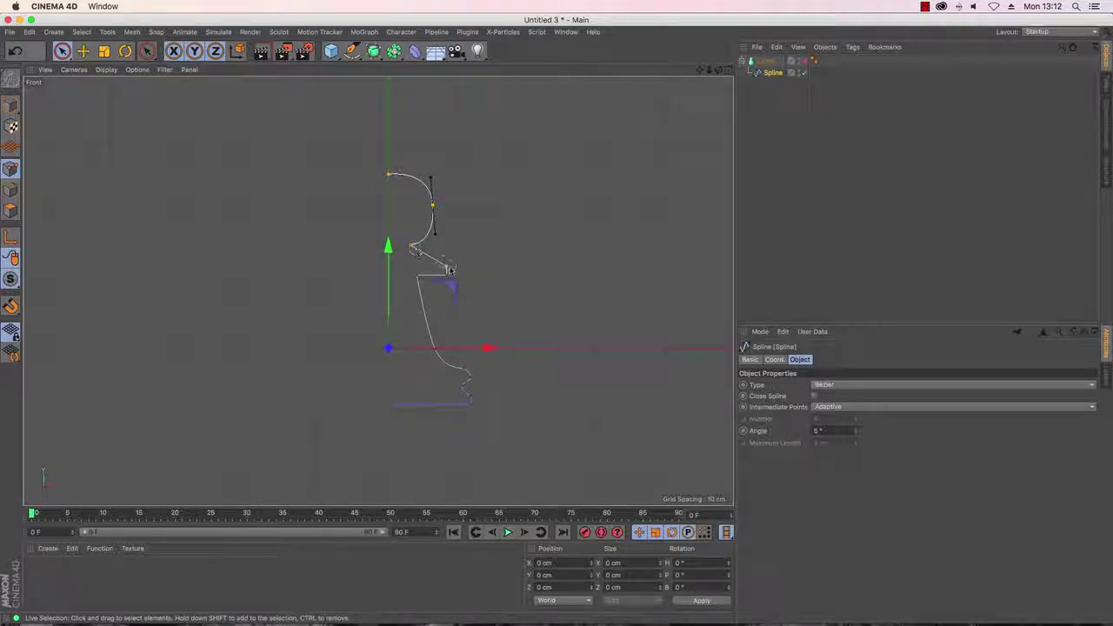
{"action": "left_click_drag", "start_coordinate": [450, 271], "coordinate": [410, 276], "text": "shift"}
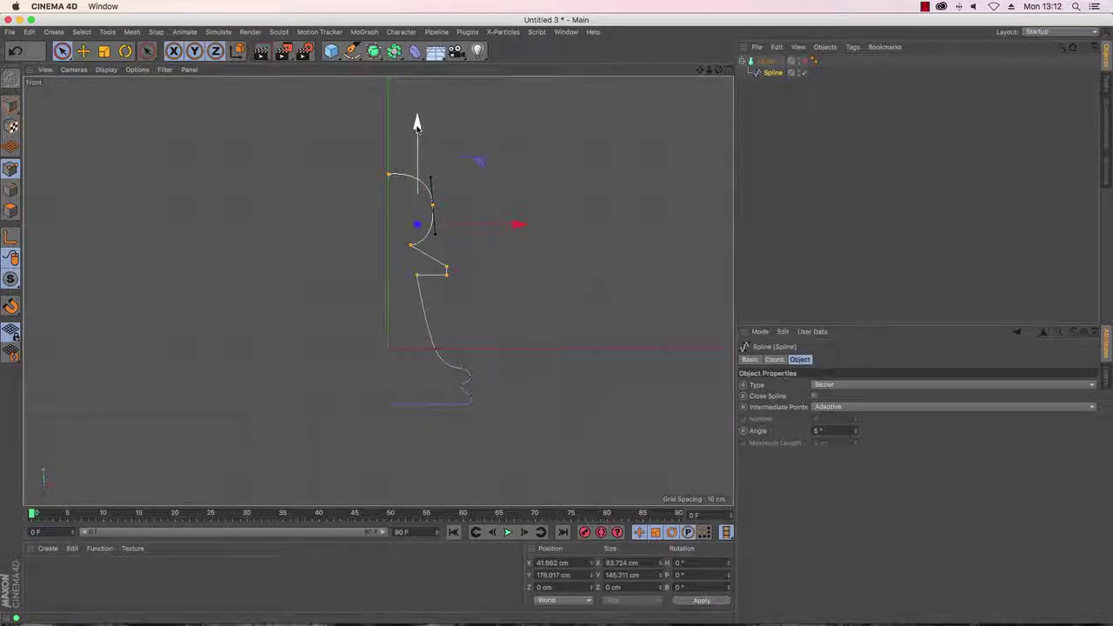
{"action": "left_click_drag", "start_coordinate": [417, 125], "coordinate": [418, 85]}
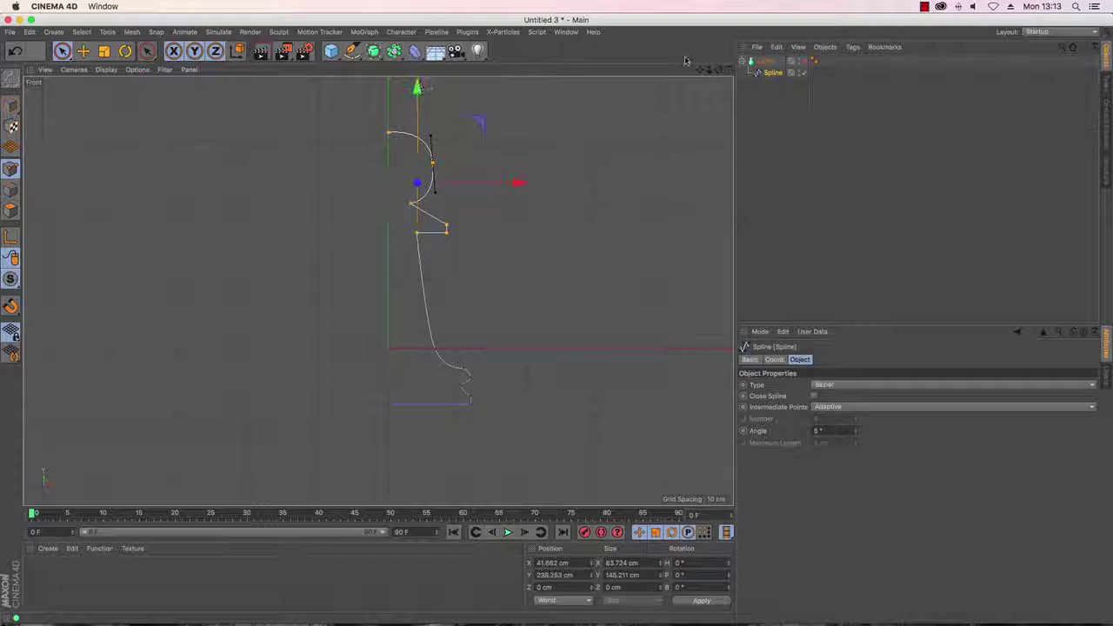
{"action": "left_click_drag", "start_coordinate": [702, 72], "coordinate": [708, 161]}
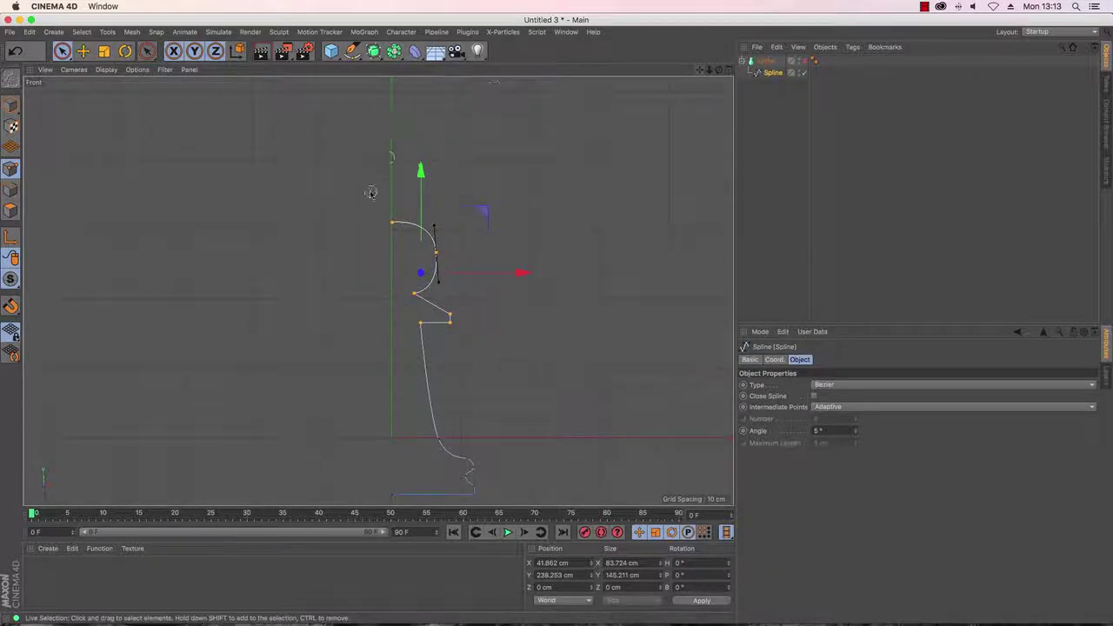
{"action": "left_click", "coordinate": [384, 229]}
{"action": "left_click", "coordinate": [391, 227]}
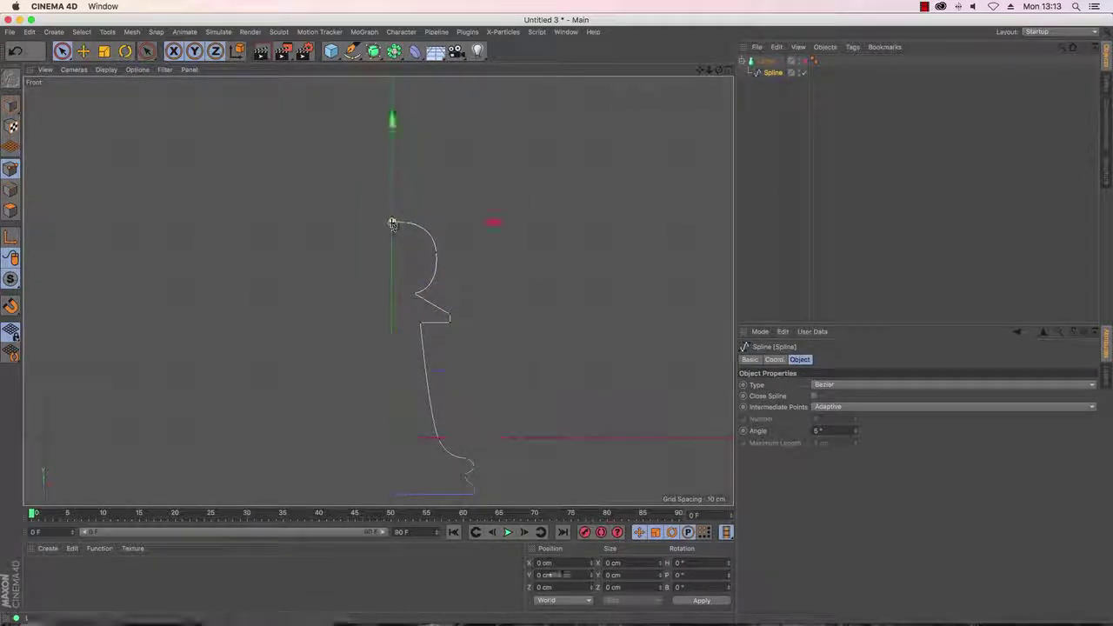
{"action": "left_click_drag", "start_coordinate": [392, 126], "coordinate": [399, 91]}
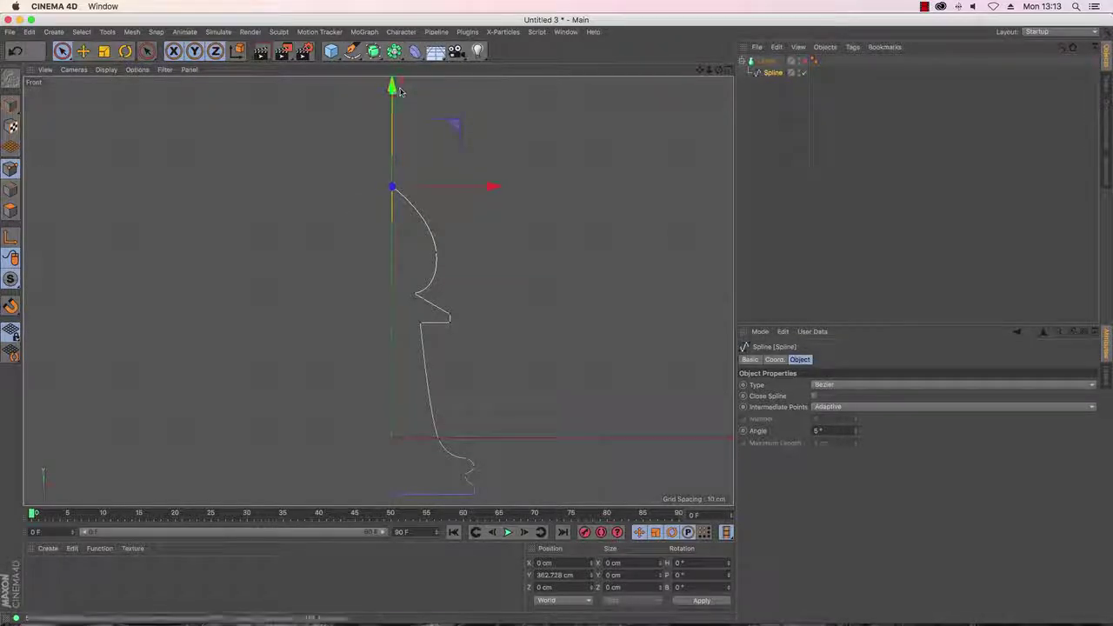
{"action": "left_click", "coordinate": [812, 62]}
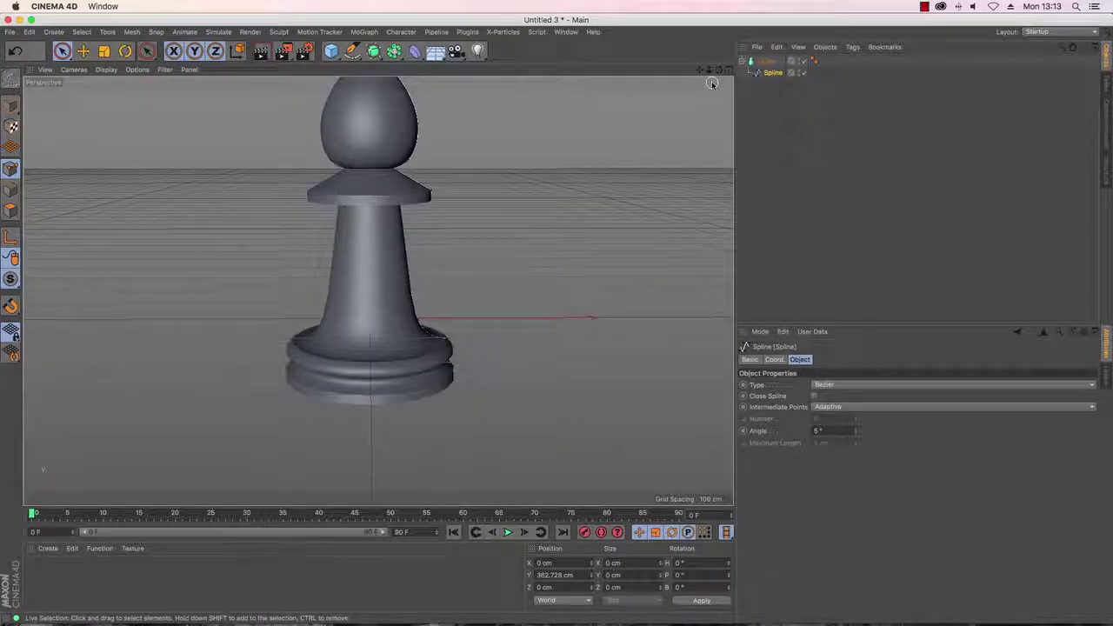
{"action": "scroll", "coordinate": [663, 159], "scroll_direction": "up", "scroll_amount": 3}
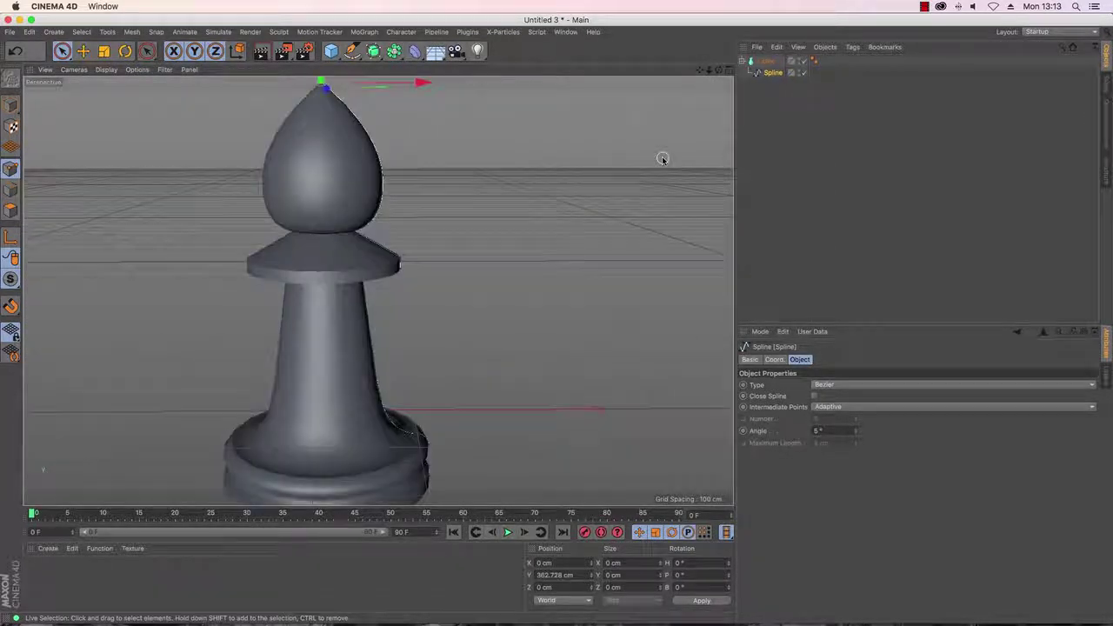
{"action": "scroll", "coordinate": [674, 157], "scroll_direction": "down", "scroll_amount": 3}
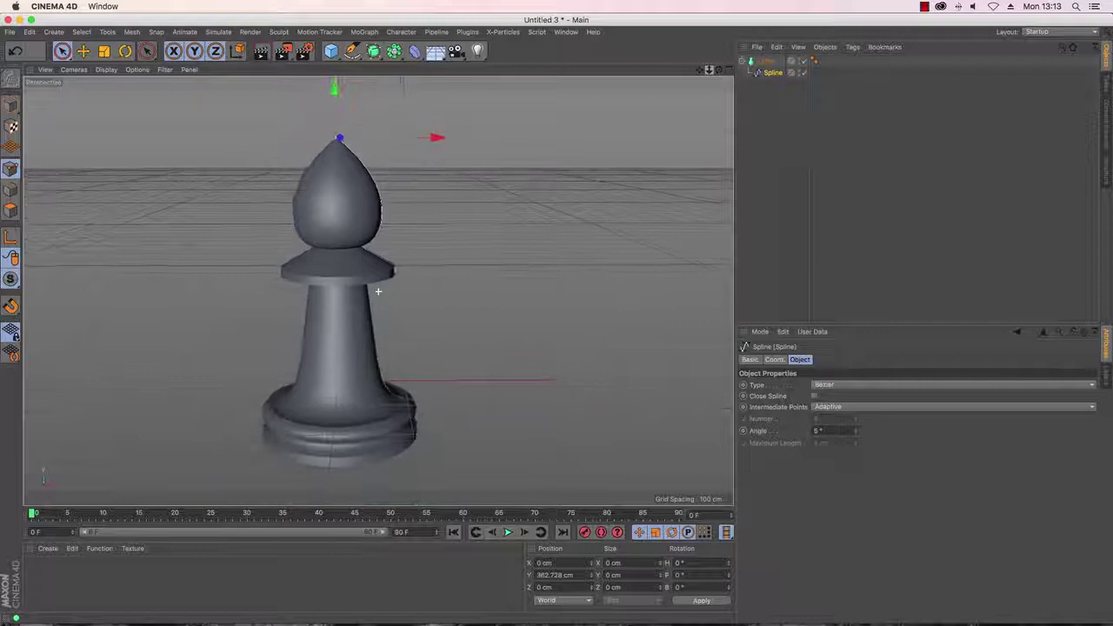
{"action": "left_click_drag", "start_coordinate": [718, 73], "coordinate": [375, 291]}
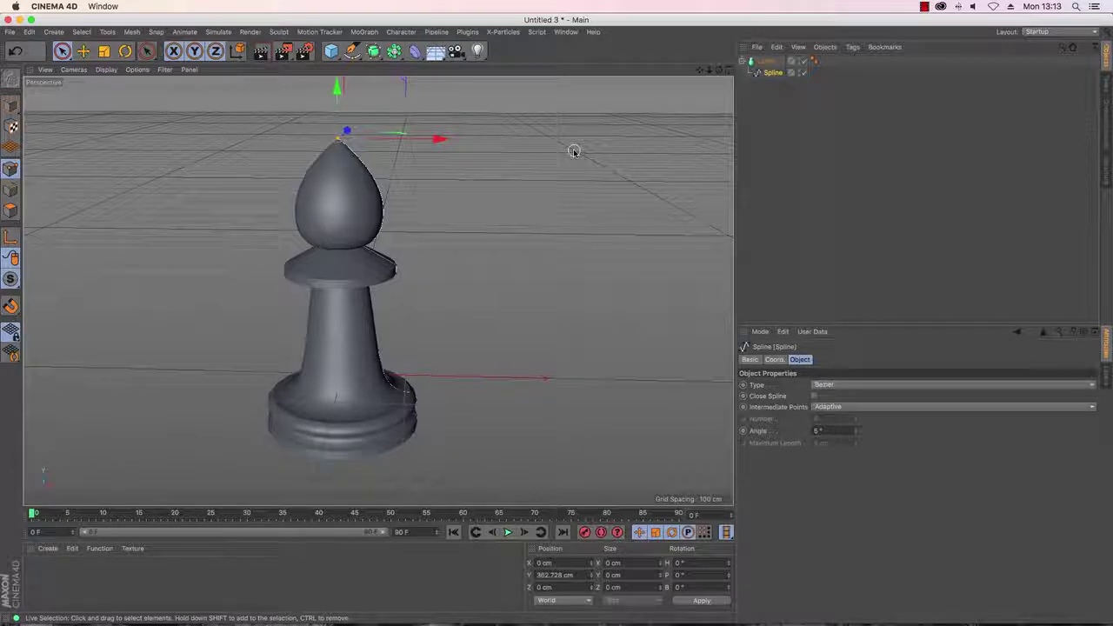
Step: In Front view, disable the Lathe, zoom onto the profile's head, and pick the Move tool
{"action": "key", "text": "F4"}
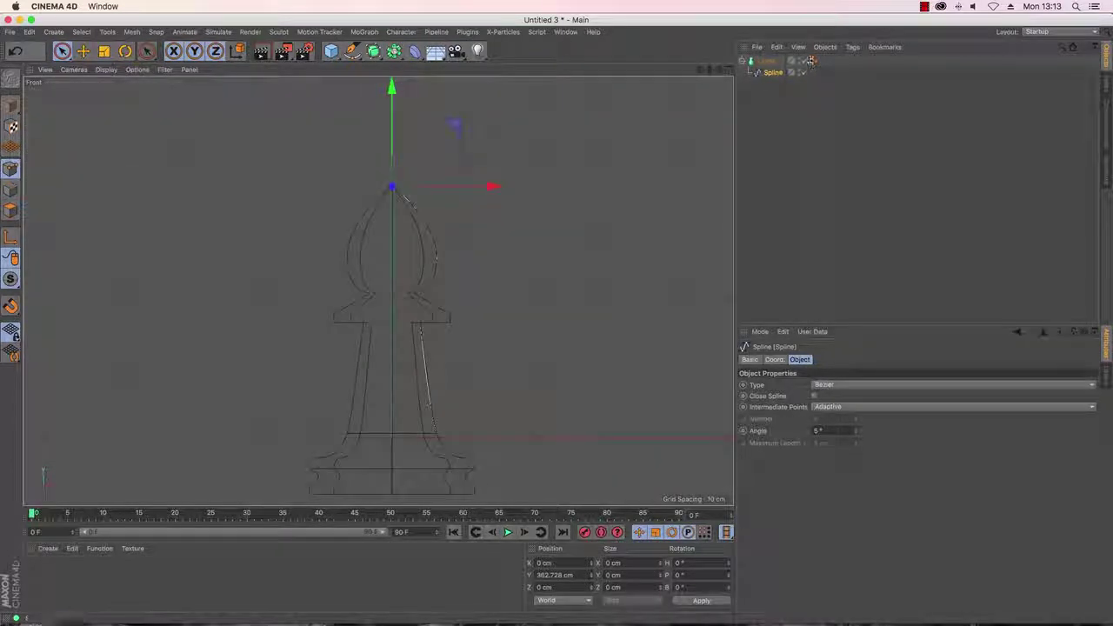
{"action": "left_click", "coordinate": [811, 60]}
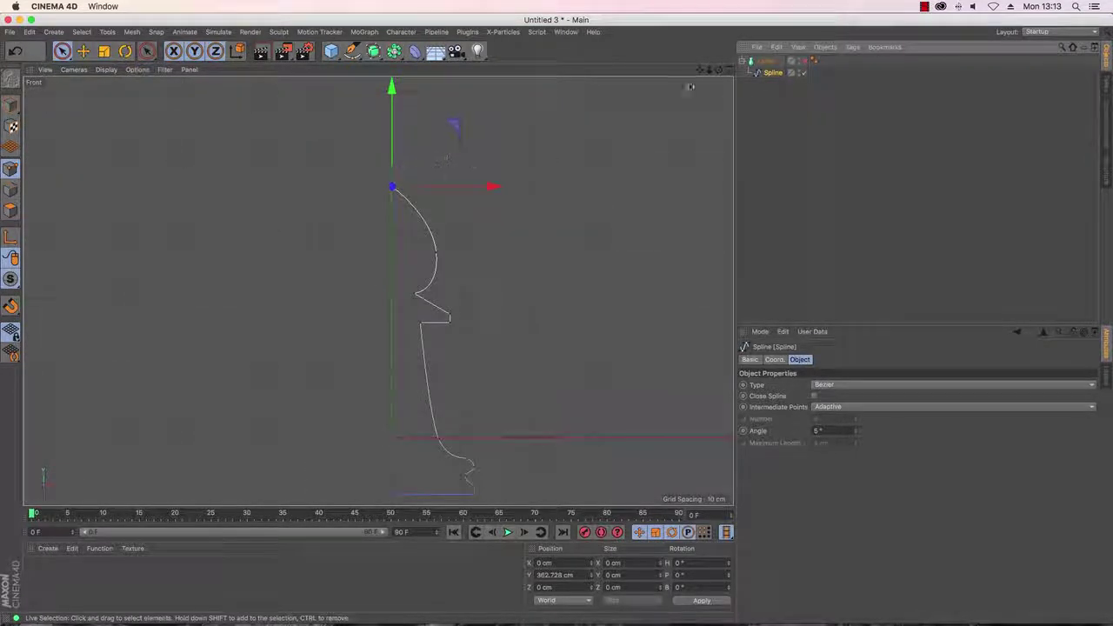
{"action": "left_click_drag", "start_coordinate": [709, 70], "coordinate": [709, 70]}
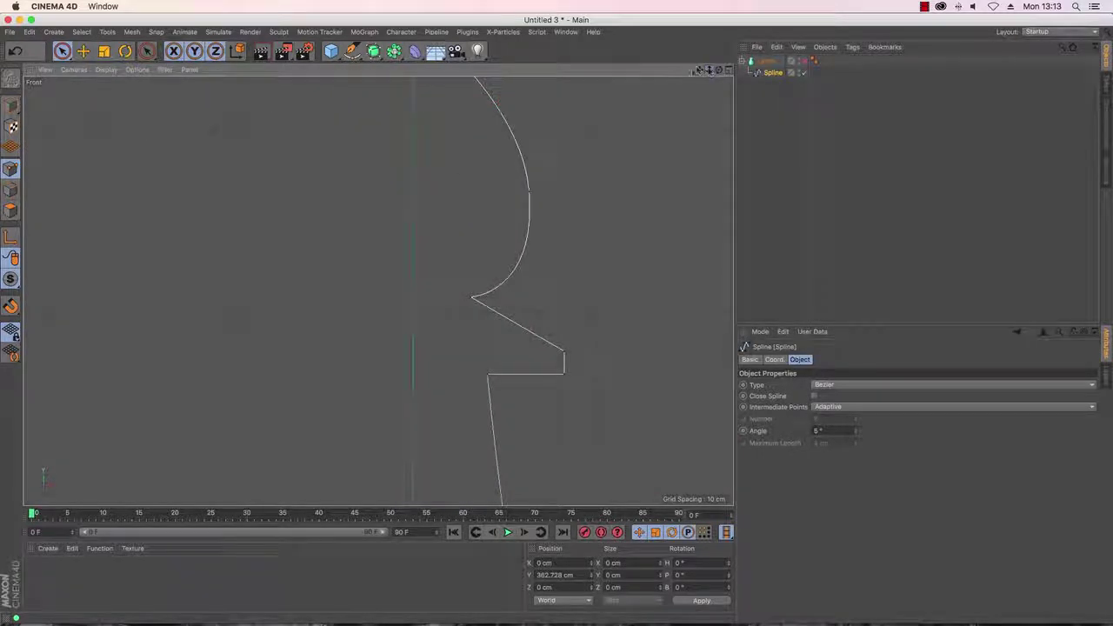
{"action": "left_click_drag", "start_coordinate": [699, 69], "coordinate": [699, 71]}
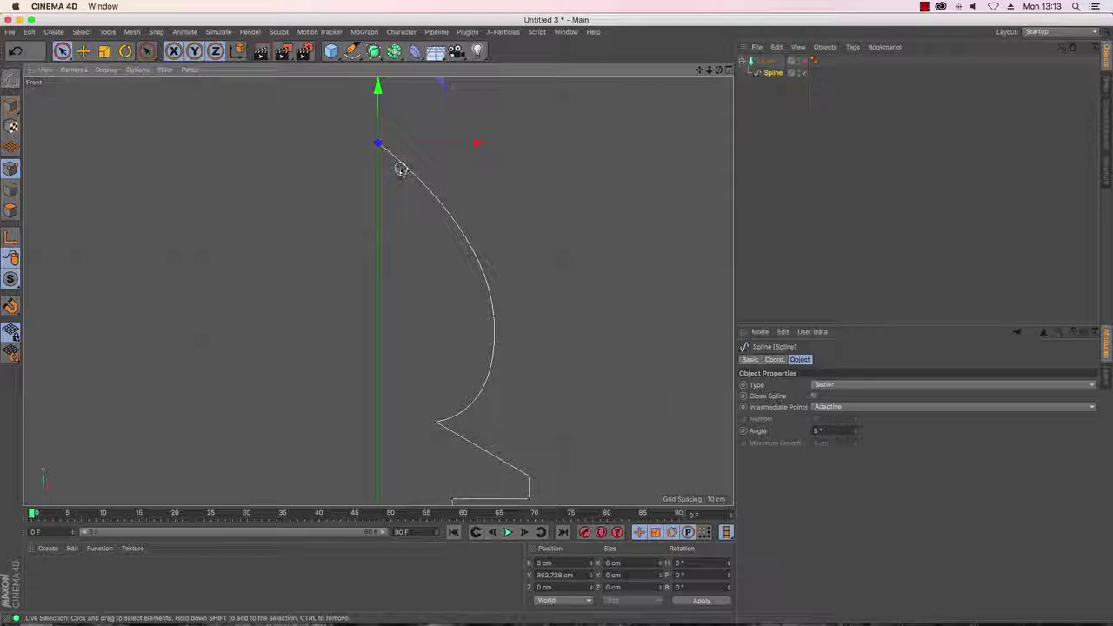
{"action": "left_click", "coordinate": [82, 52]}
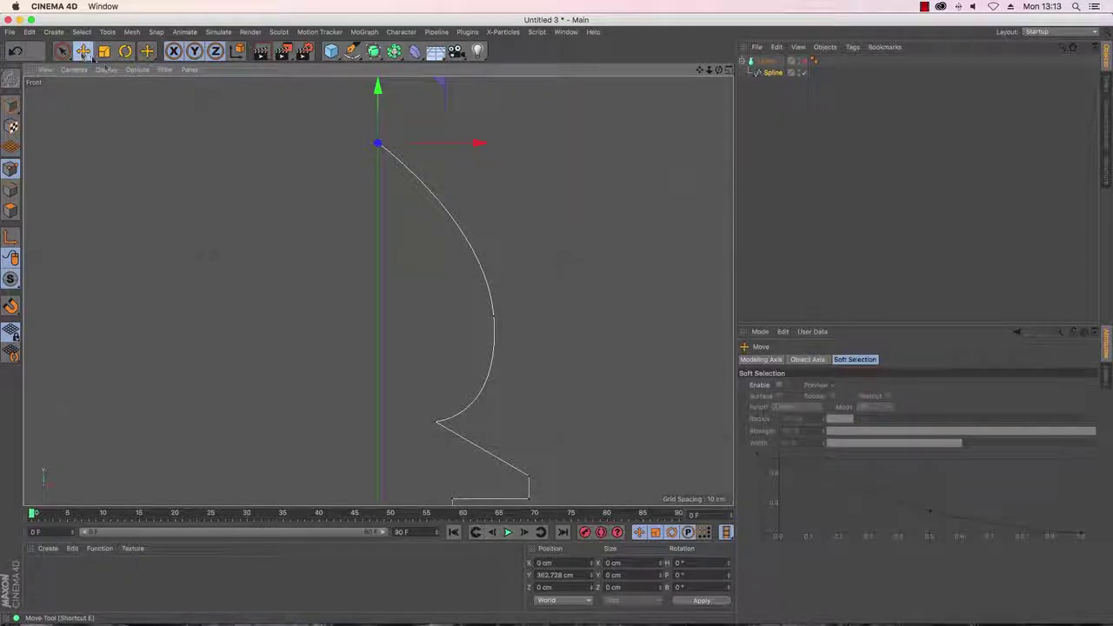
Step: Raise a head point and the profile's top end point higher
{"action": "left_click", "coordinate": [415, 175]}
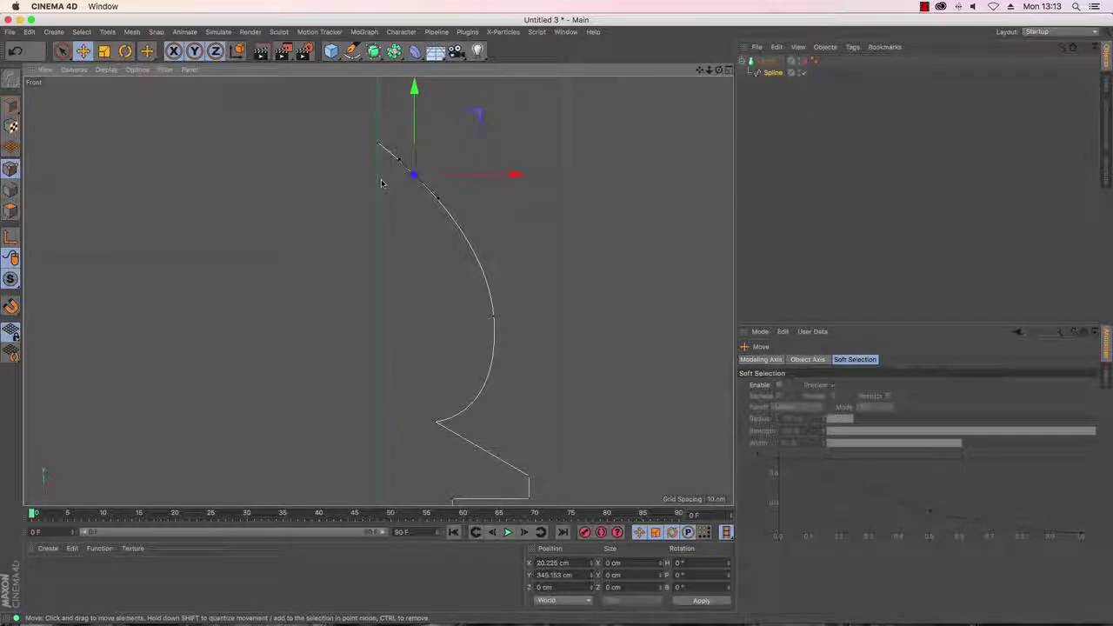
{"action": "left_click_drag", "start_coordinate": [415, 92], "coordinate": [415, 65]}
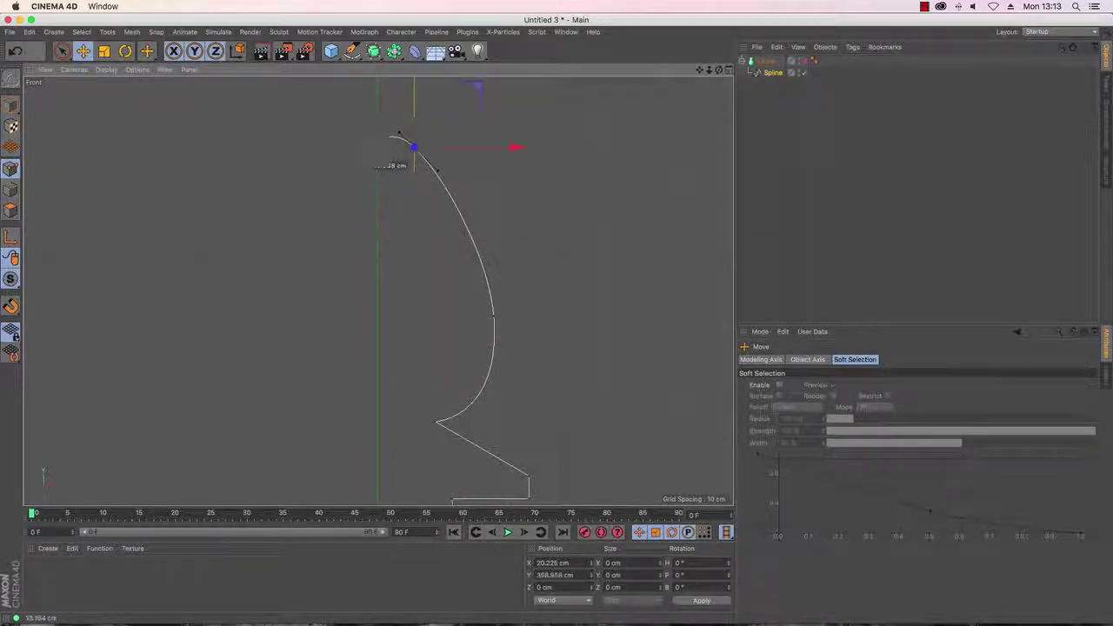
{"action": "left_click_drag", "start_coordinate": [414, 148], "coordinate": [377, 143]}
{"action": "left_click_drag", "start_coordinate": [378, 100], "coordinate": [377, 34]}
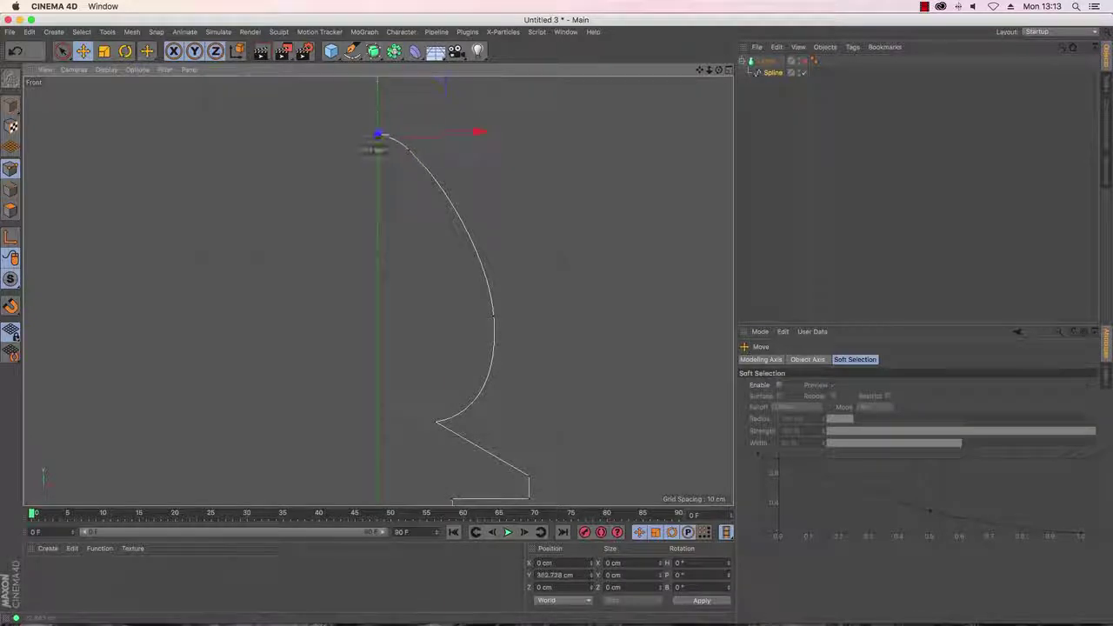
{"action": "mouse_move", "coordinate": [377, 261]}
{"action": "middle_mouse_down", "text": "alt"}
{"action": "mouse_move", "coordinate": [383, 339]}
{"action": "mouse_move", "coordinate": [397, 352]}
{"action": "middle_mouse_up", "text": "alt"}
Step: Add a new head point, push it right to kink the curve, and adjust its tangent
{"action": "left_click", "coordinate": [413, 203], "text": "ctrl"}
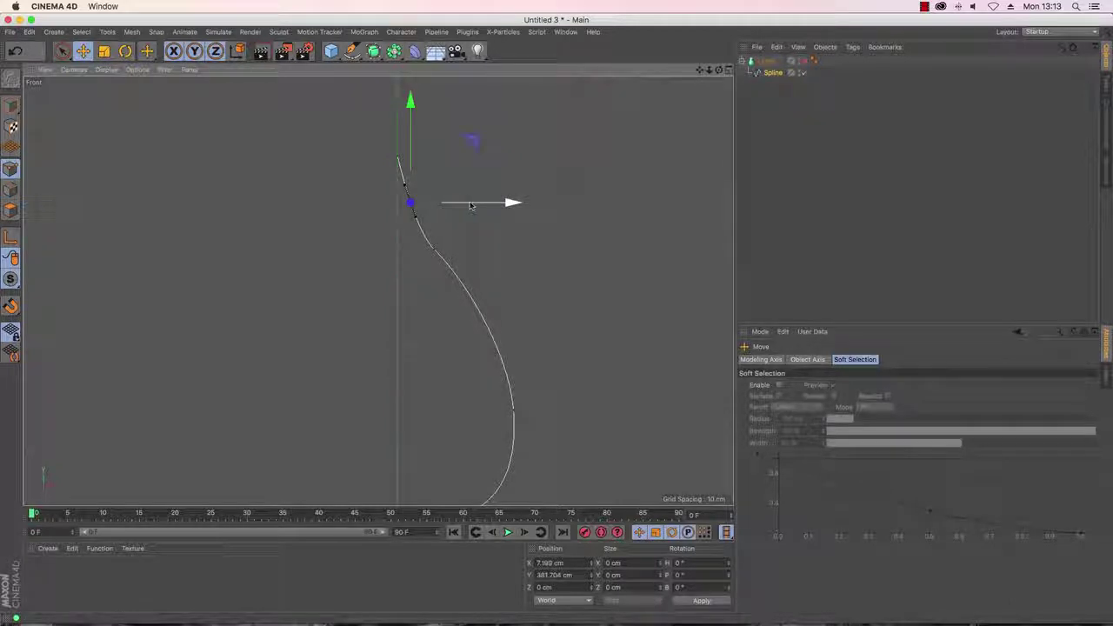
{"action": "left_click_drag", "start_coordinate": [470, 202], "coordinate": [501, 202]}
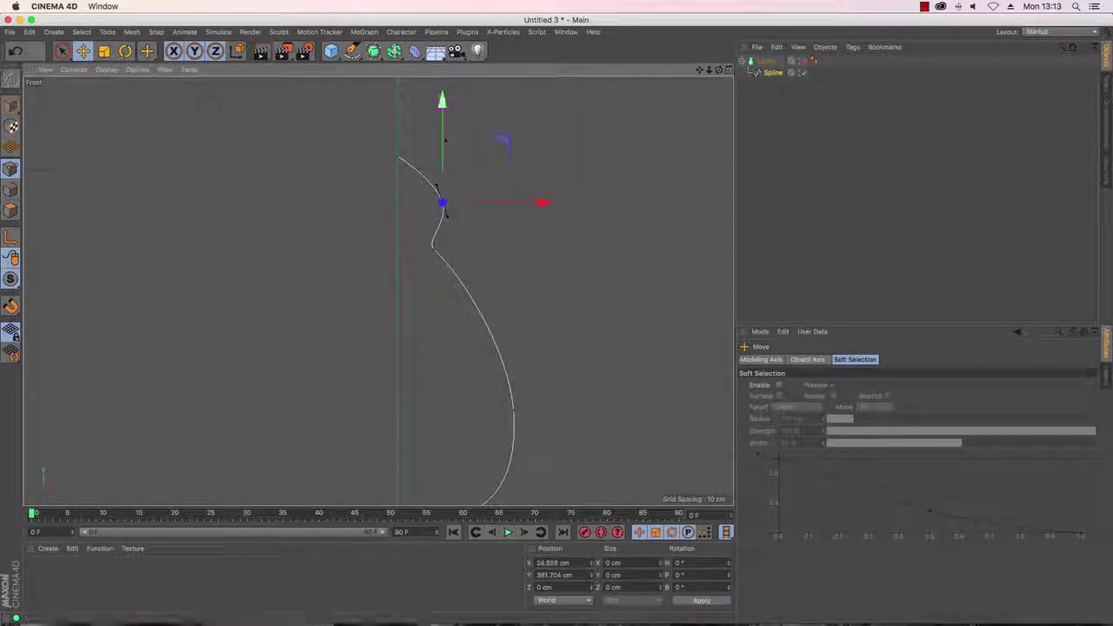
{"action": "left_click_drag", "start_coordinate": [449, 141], "coordinate": [451, 128]}
{"action": "left_click_drag", "start_coordinate": [442, 192], "coordinate": [455, 191]}
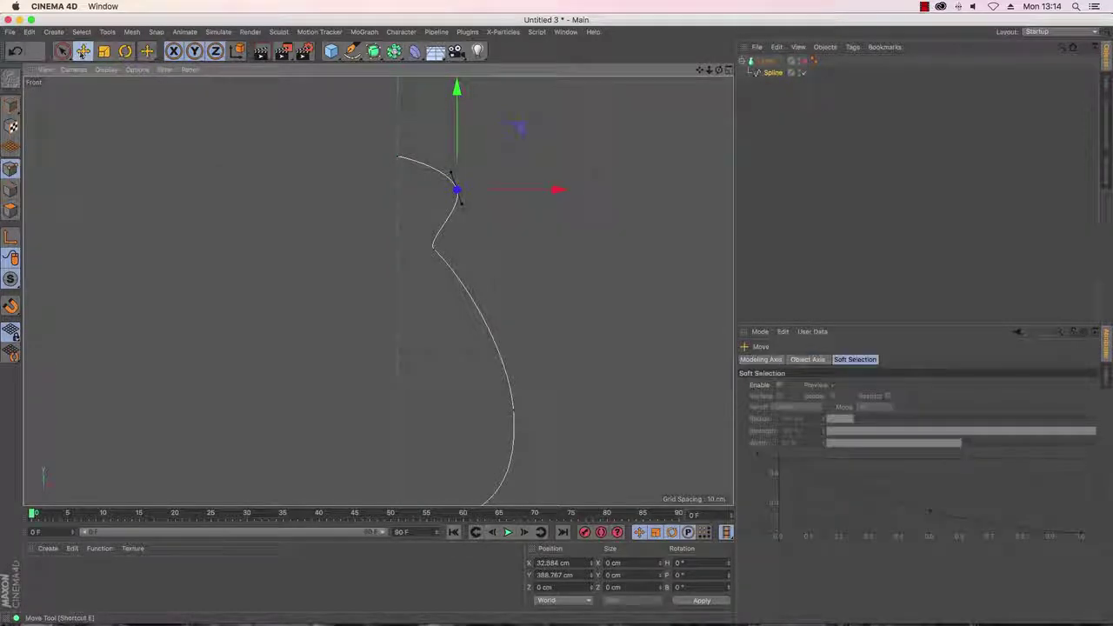
{"action": "left_click_drag", "start_coordinate": [463, 207], "coordinate": [463, 211]}
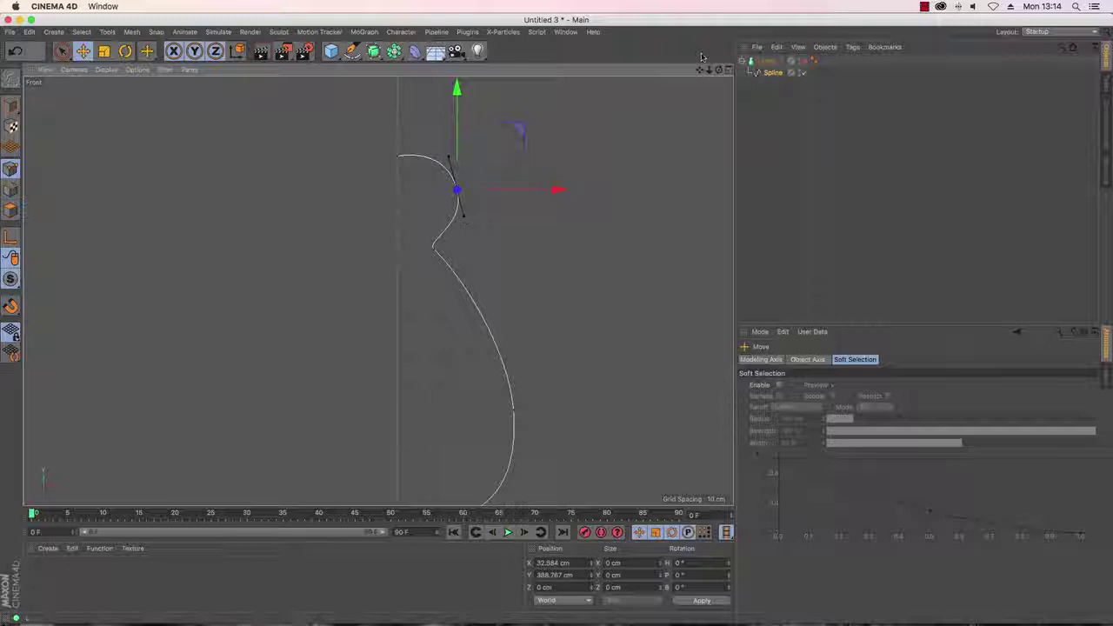
Step: Nudge the upper points, push a lower point outward to widen the head, and re-enable the Lathe
{"action": "scroll", "coordinate": [378, 291], "scroll_direction": "down", "scroll_amount": 1}
{"action": "scroll", "coordinate": [378, 291], "scroll_direction": "down", "scroll_amount": 3}
{"action": "scroll", "coordinate": [378, 291], "scroll_direction": "down", "scroll_amount": 2}
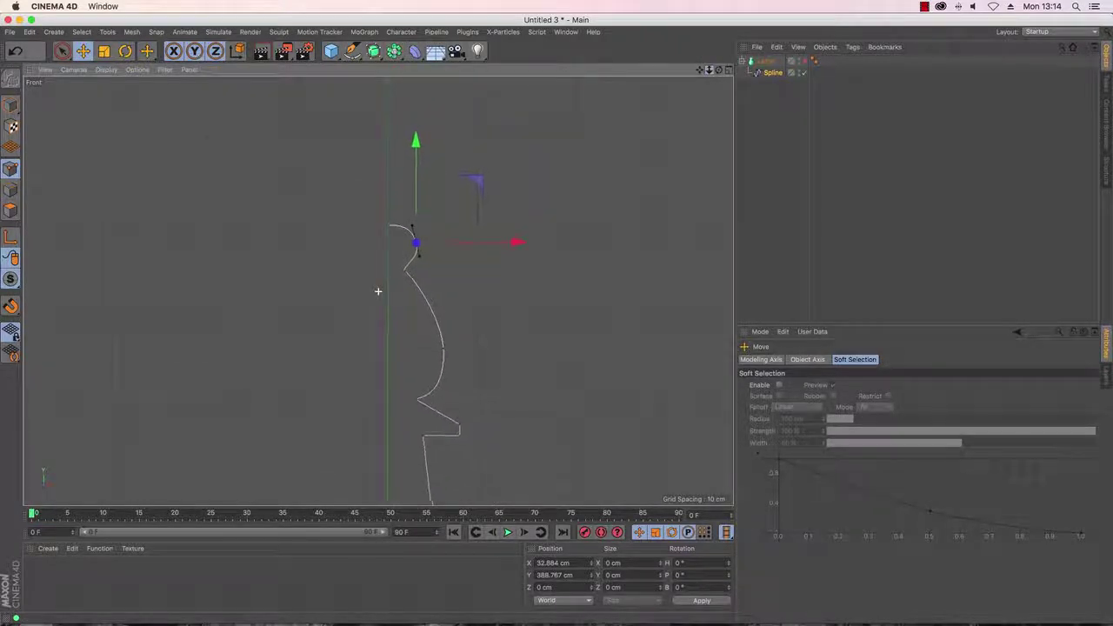
{"action": "scroll", "coordinate": [379, 291], "scroll_direction": "down", "scroll_amount": 1}
{"action": "left_click_drag", "start_coordinate": [510, 250], "coordinate": [507, 250]}
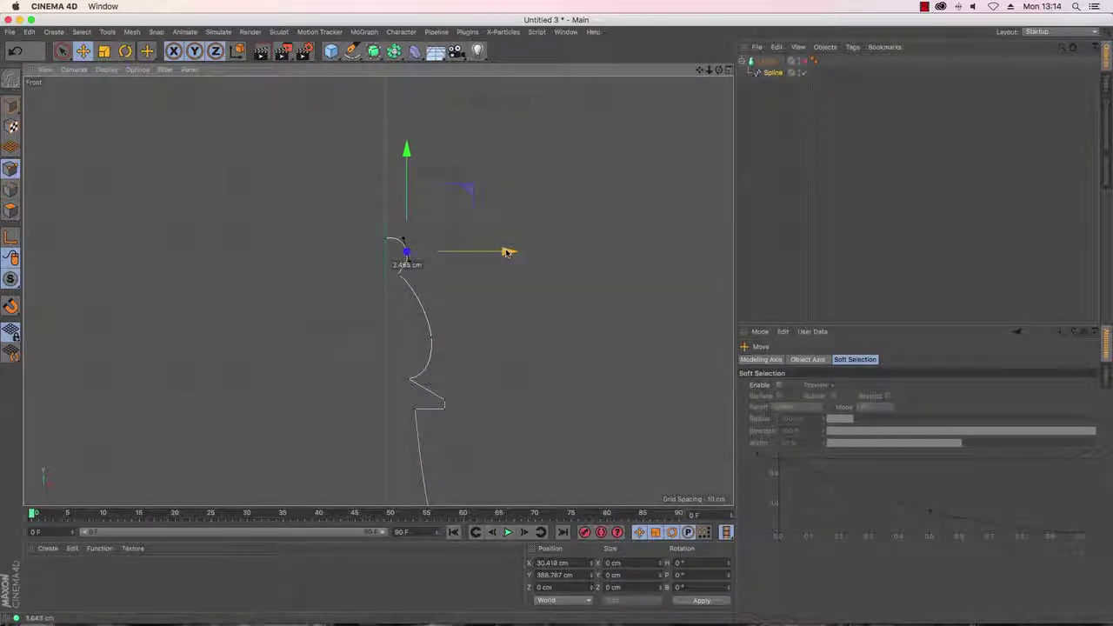
{"action": "left_click_drag", "start_coordinate": [405, 150], "coordinate": [405, 152]}
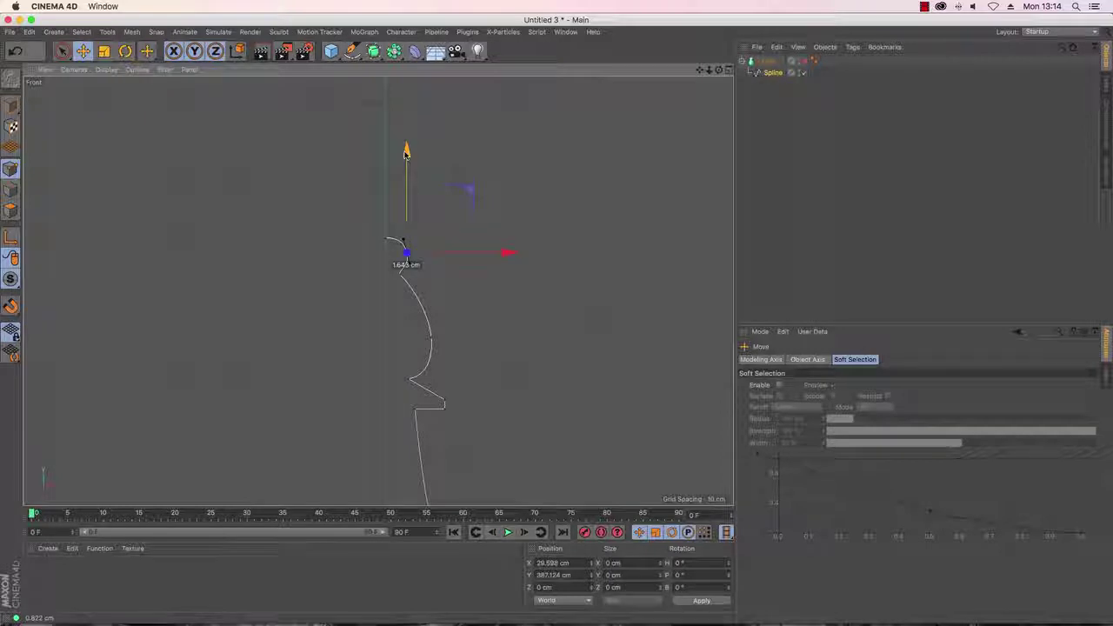
{"action": "left_click", "coordinate": [431, 337]}
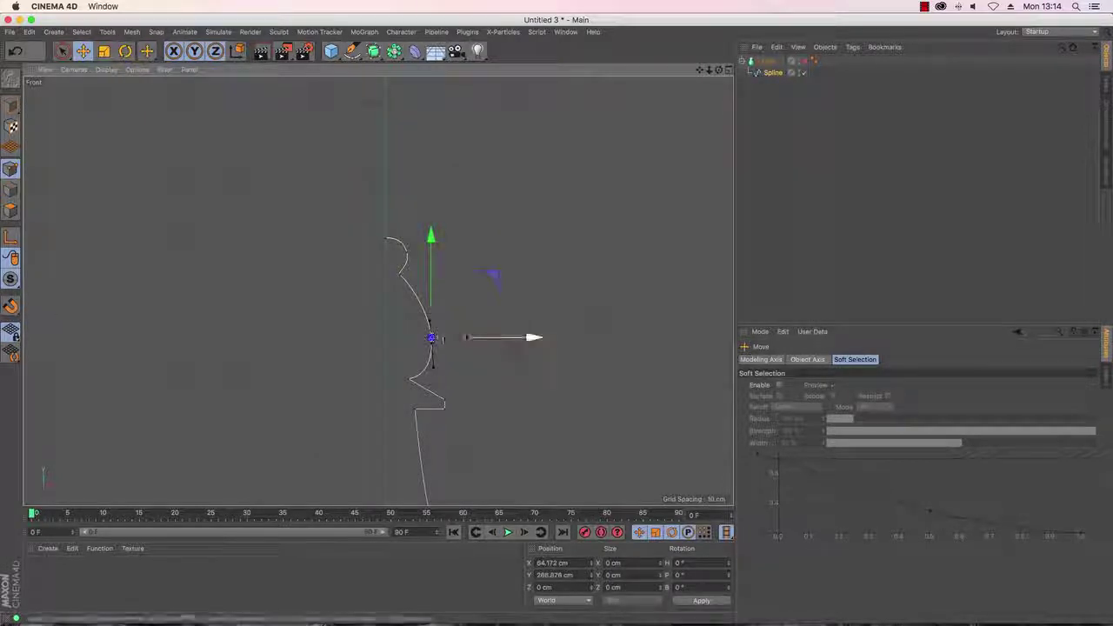
{"action": "left_click_drag", "start_coordinate": [534, 336], "coordinate": [548, 338]}
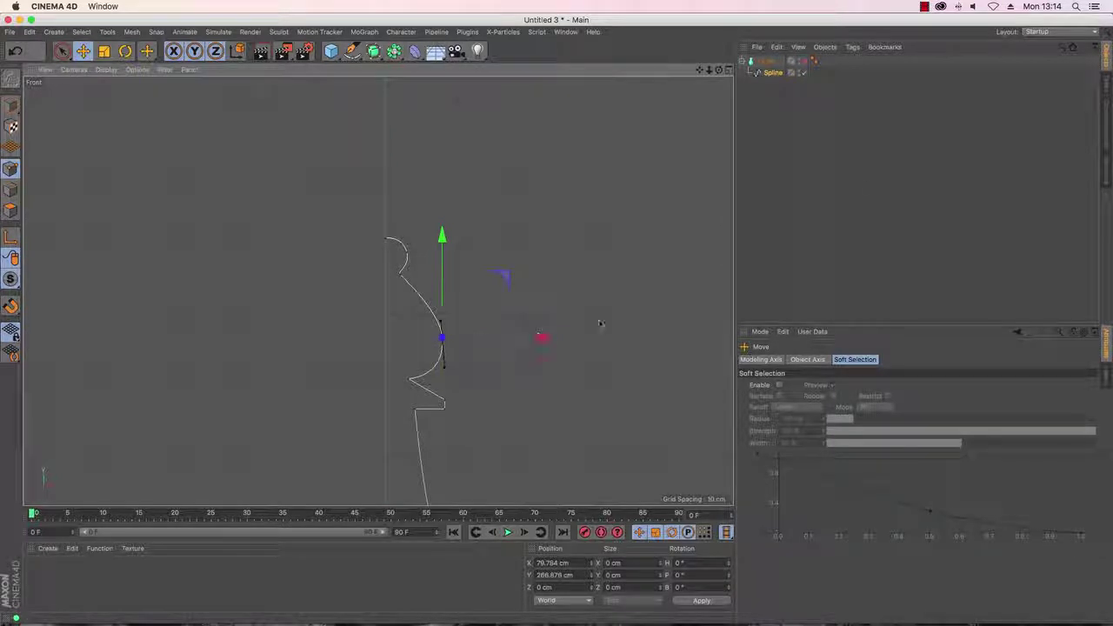
{"action": "left_click", "coordinate": [806, 62]}
Step: In Perspective view, select the head's top points with Live Selection and drag them higher
{"action": "key", "text": "F1"}
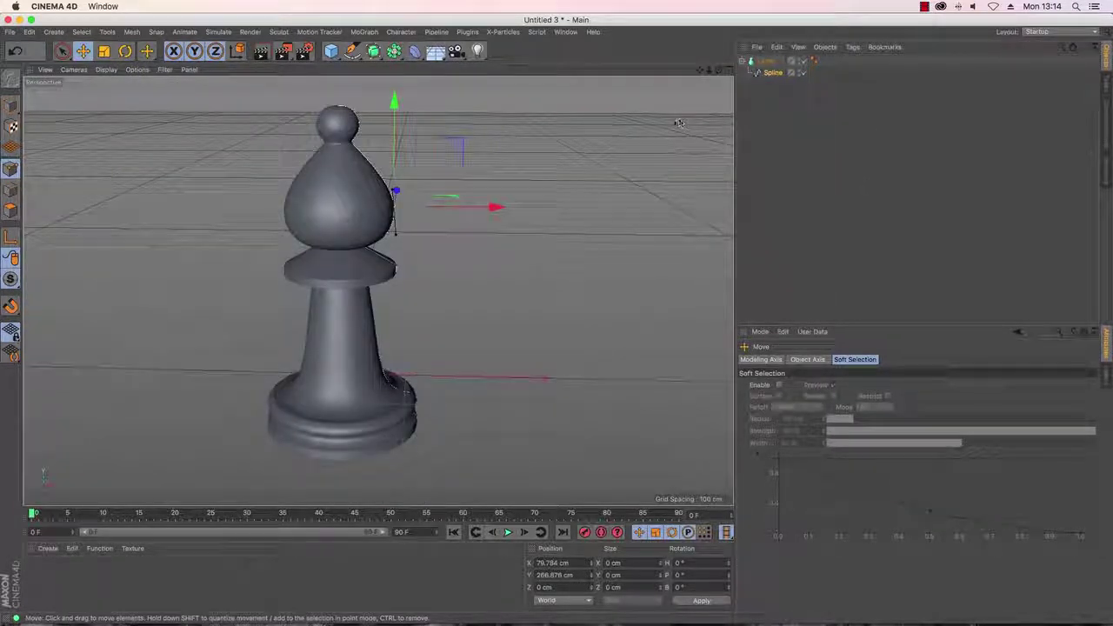
{"action": "left_click_drag", "start_coordinate": [710, 70], "coordinate": [377, 290]}
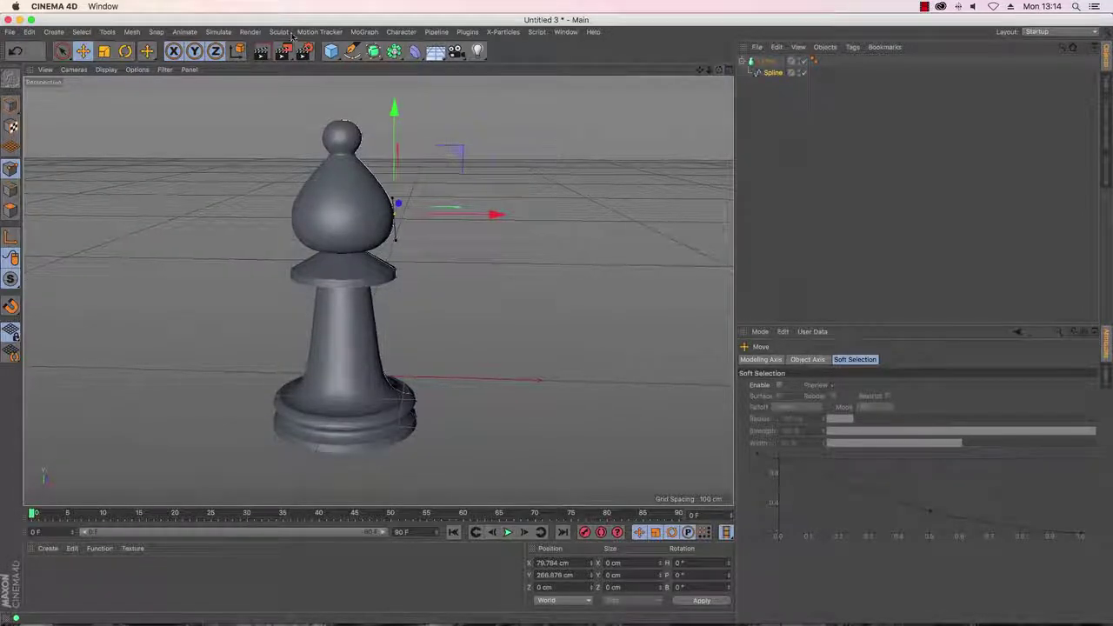
{"action": "left_click", "coordinate": [62, 51]}
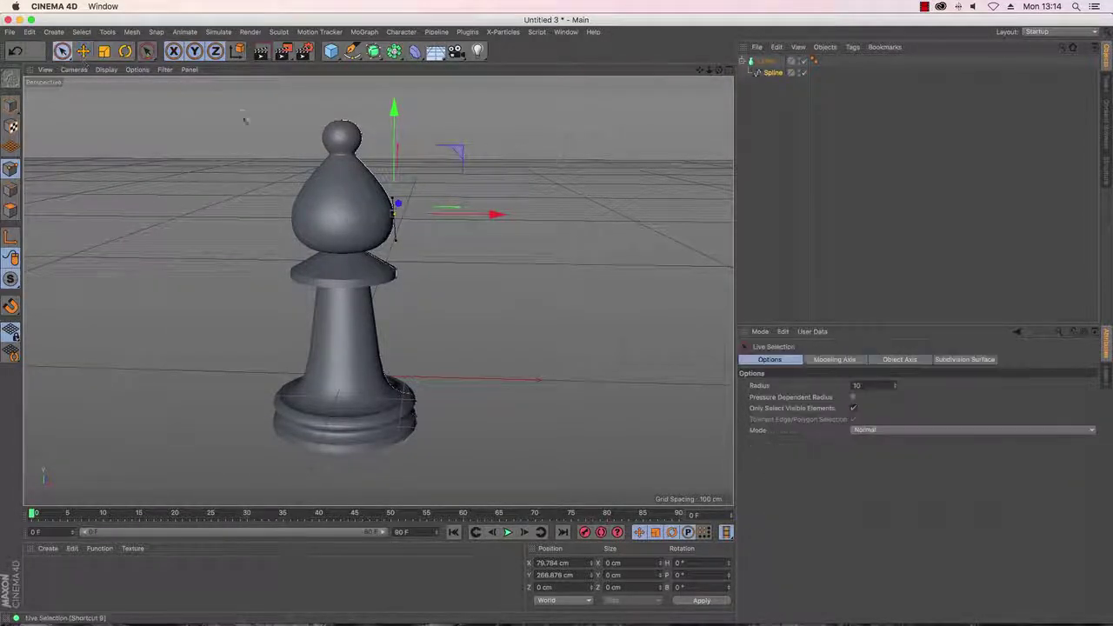
{"action": "left_click", "coordinate": [338, 122]}
{"action": "left_click_drag", "start_coordinate": [356, 118], "coordinate": [355, 80]}
{"action": "left_click_drag", "start_coordinate": [700, 70], "coordinate": [703, 79]}
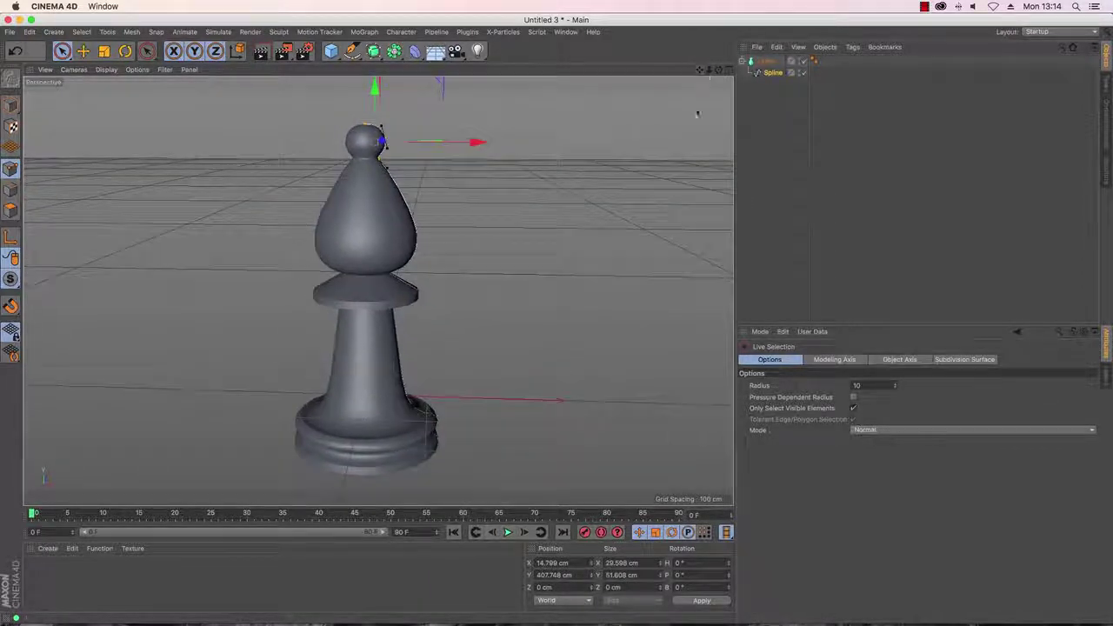
{"action": "left_click", "coordinate": [633, 203]}
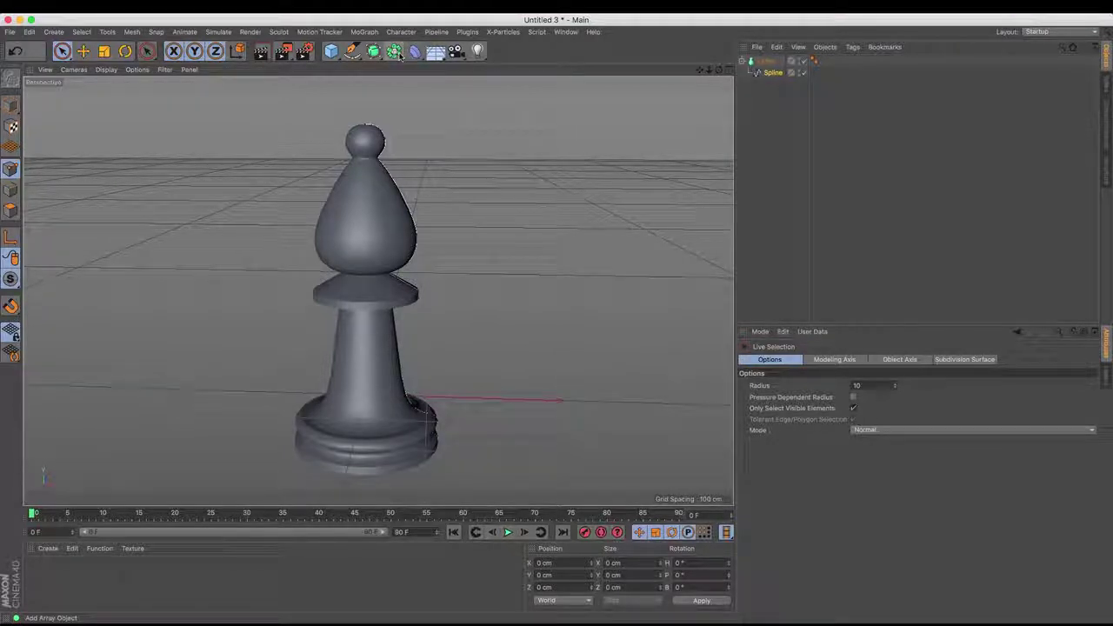
Step: Insert a Boole from the generator palette and drag the Lathe under it
{"action": "left_click", "coordinate": [396, 52]}
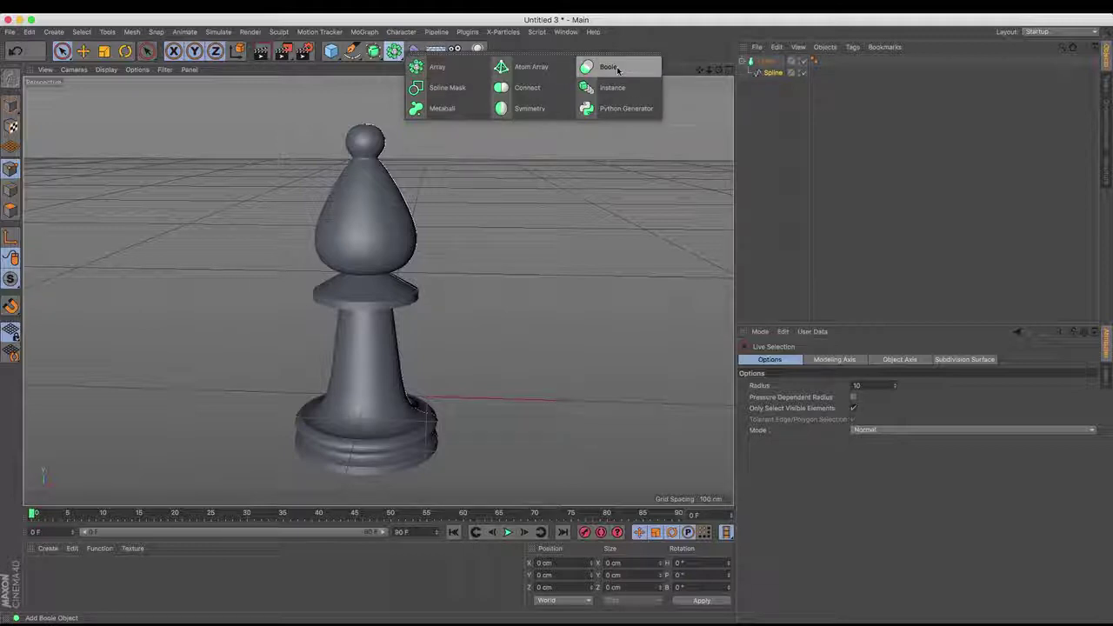
{"action": "left_click", "coordinate": [617, 70]}
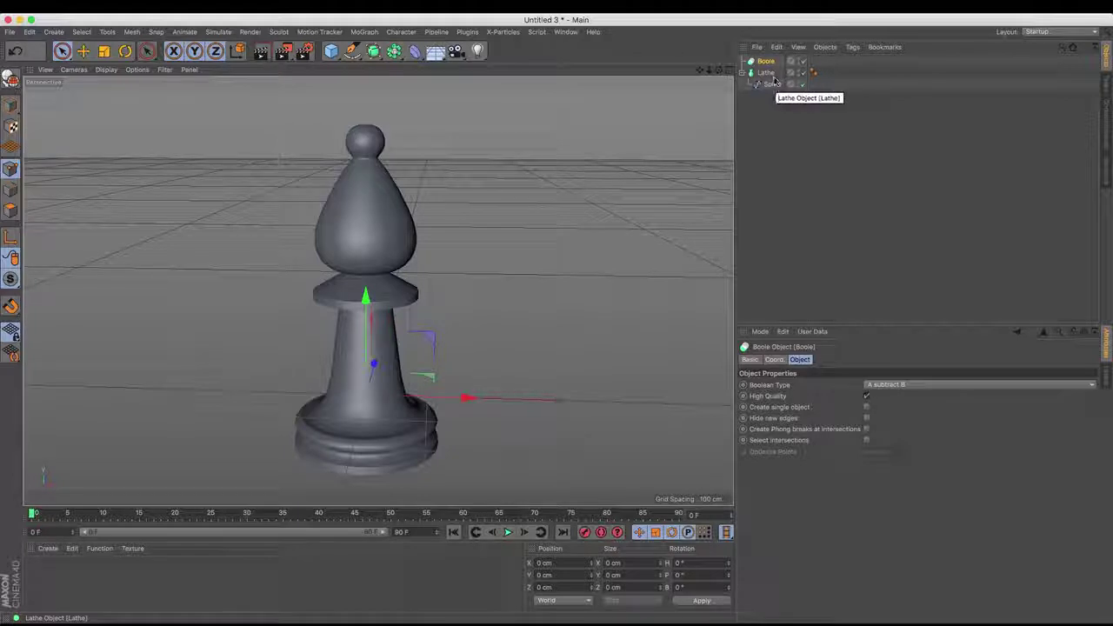
{"action": "left_click_drag", "start_coordinate": [768, 77], "coordinate": [768, 62]}
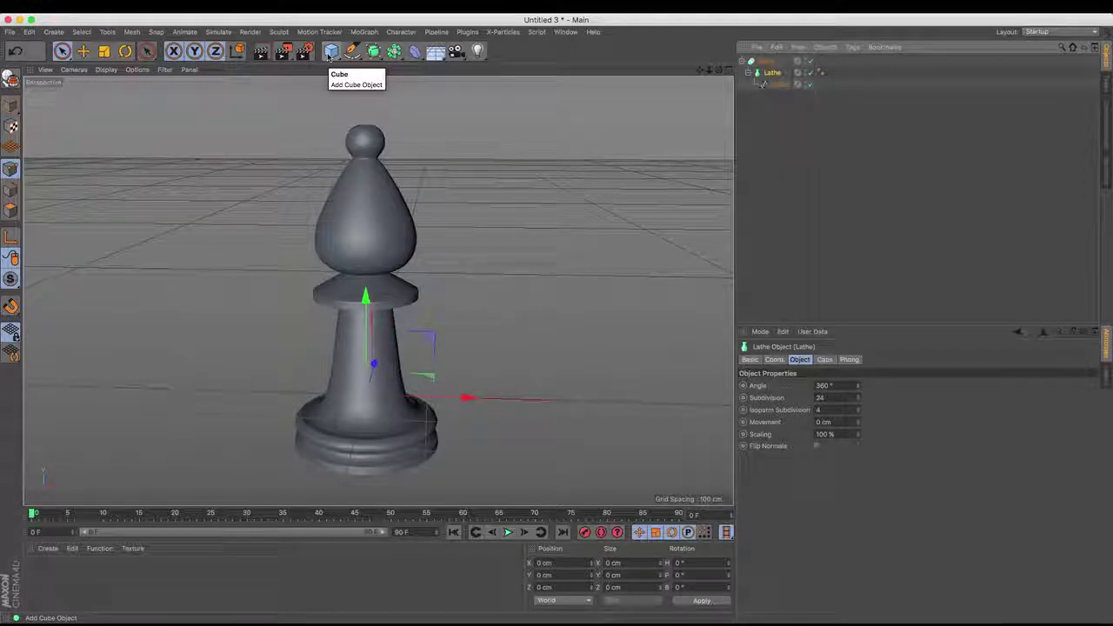
Step: Add a cube, narrow its X size into a slab, and move it up beside the bishop's head
{"action": "left_click", "coordinate": [330, 52]}
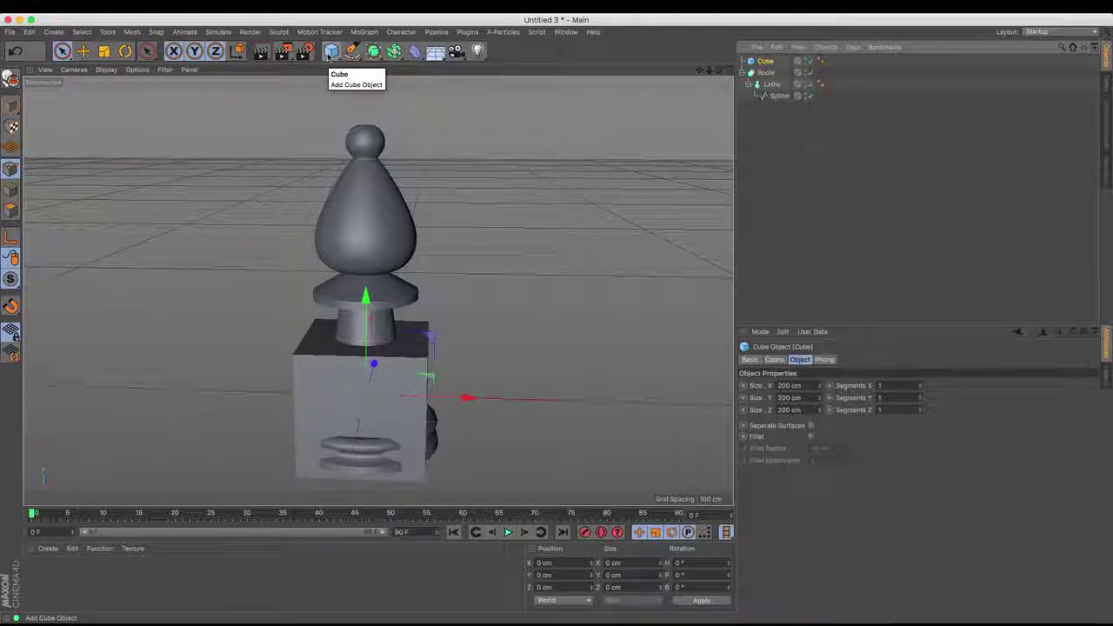
{"action": "left_click", "coordinate": [12, 104]}
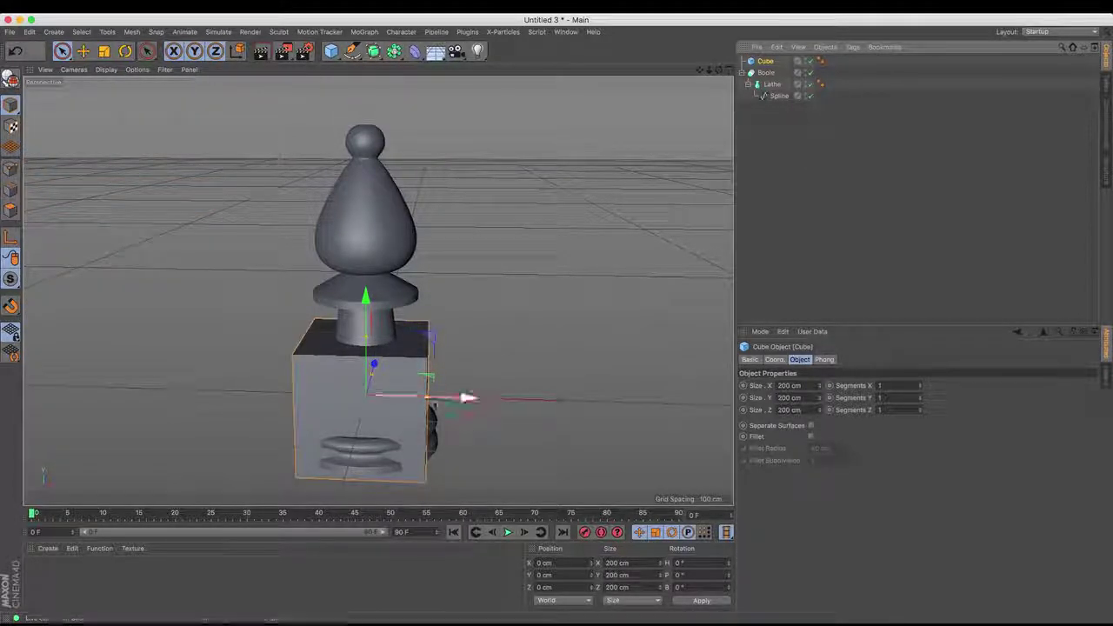
{"action": "left_click_drag", "start_coordinate": [427, 397], "coordinate": [374, 396]}
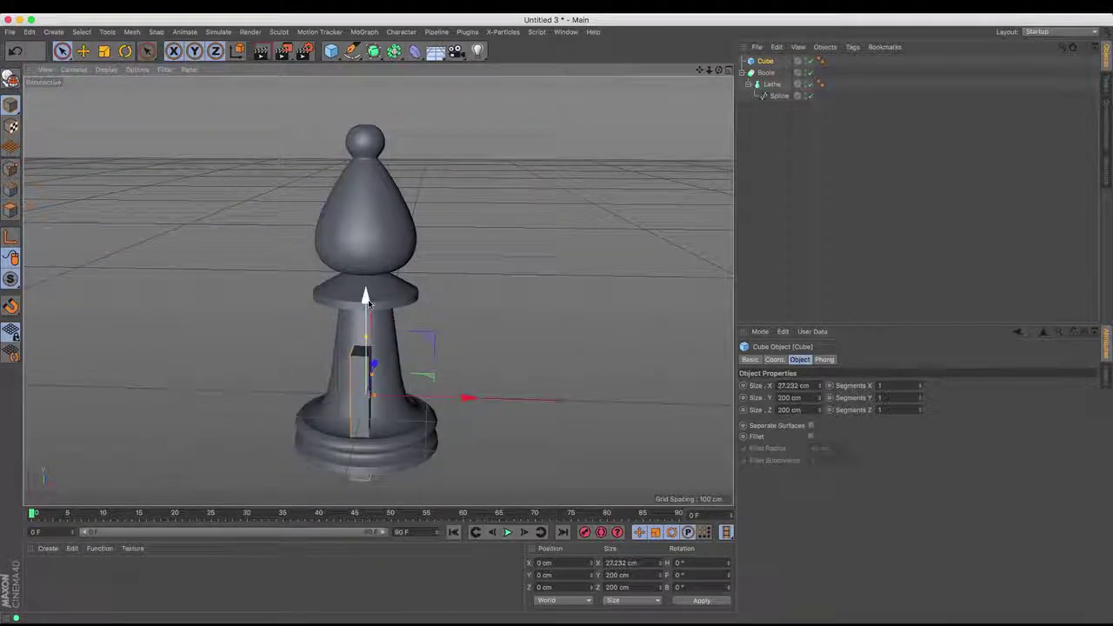
{"action": "left_click_drag", "start_coordinate": [366, 300], "coordinate": [392, 81]}
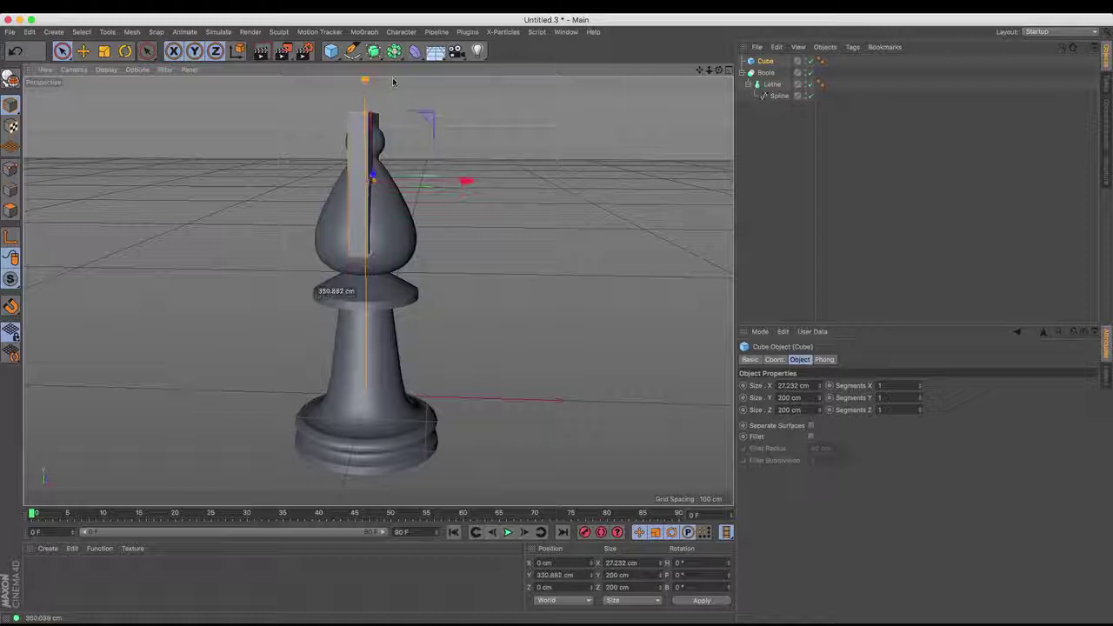
{"action": "left_click_drag", "start_coordinate": [465, 179], "coordinate": [496, 180]}
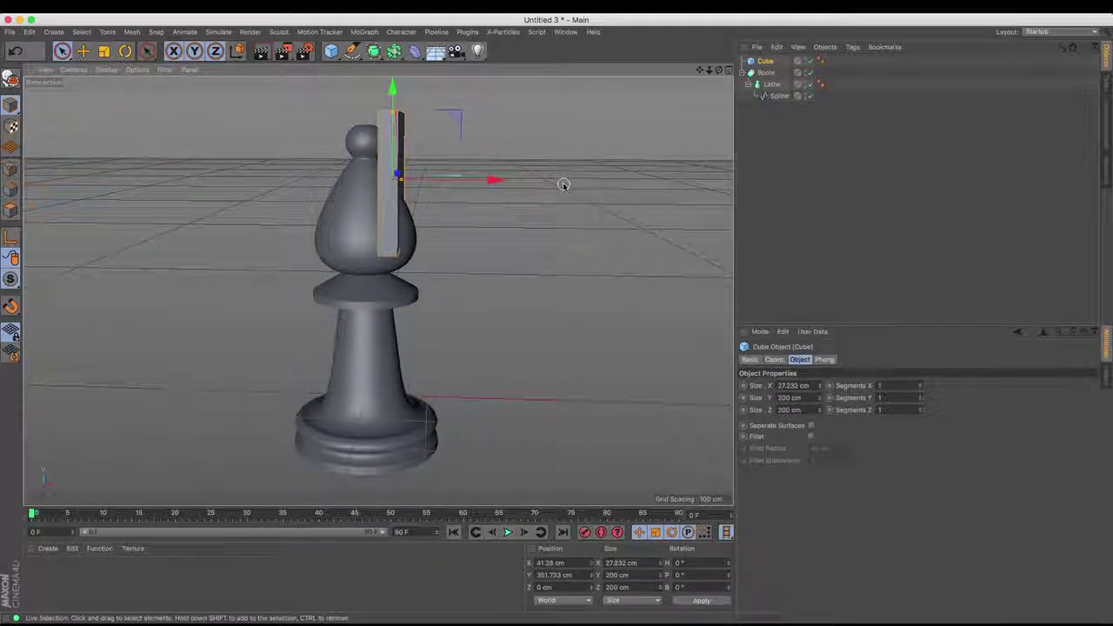
Step: In Front view, rotate the slab about 25 degrees diagonally across the head
{"action": "key", "text": "F4"}
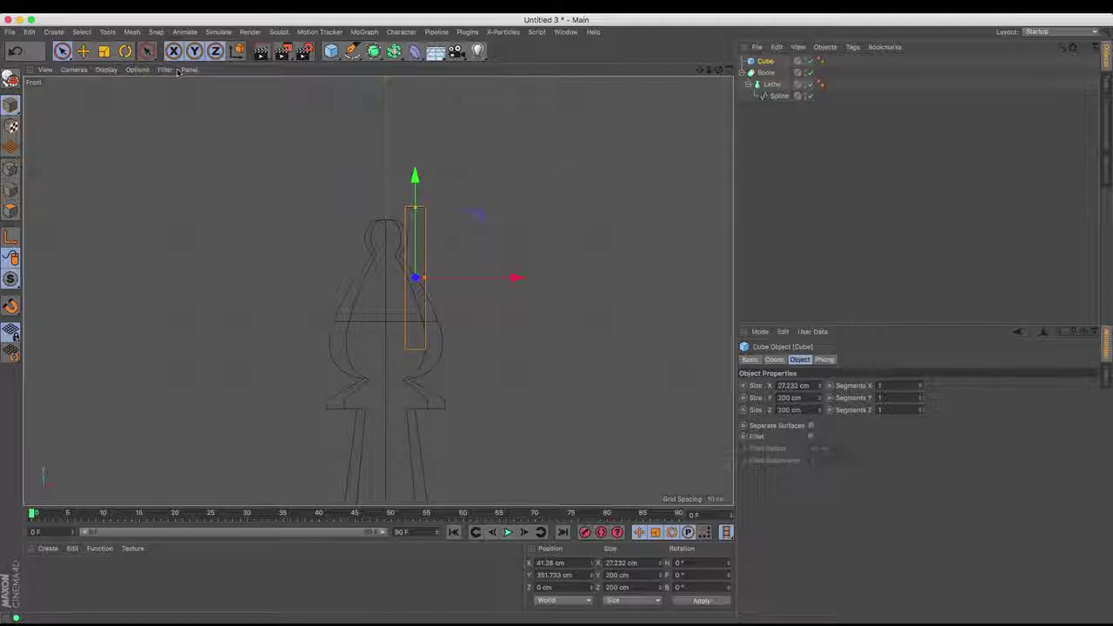
{"action": "key", "text": "r"}
{"action": "left_click_drag", "start_coordinate": [497, 124], "coordinate": [510, 124]}
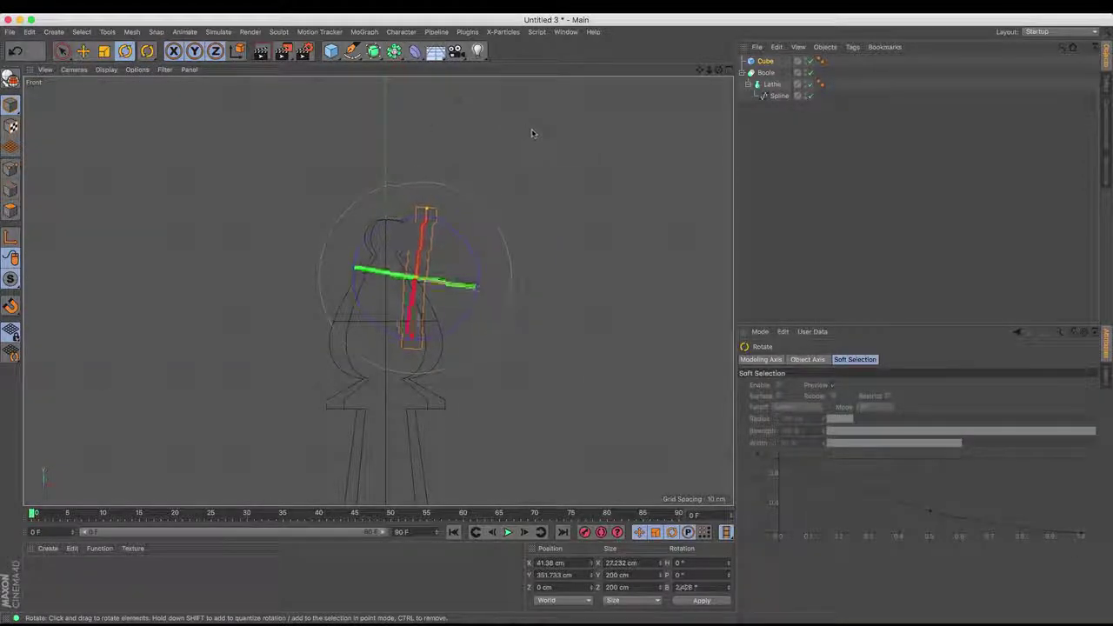
{"action": "left_click_drag", "start_coordinate": [533, 133], "coordinate": [573, 160]}
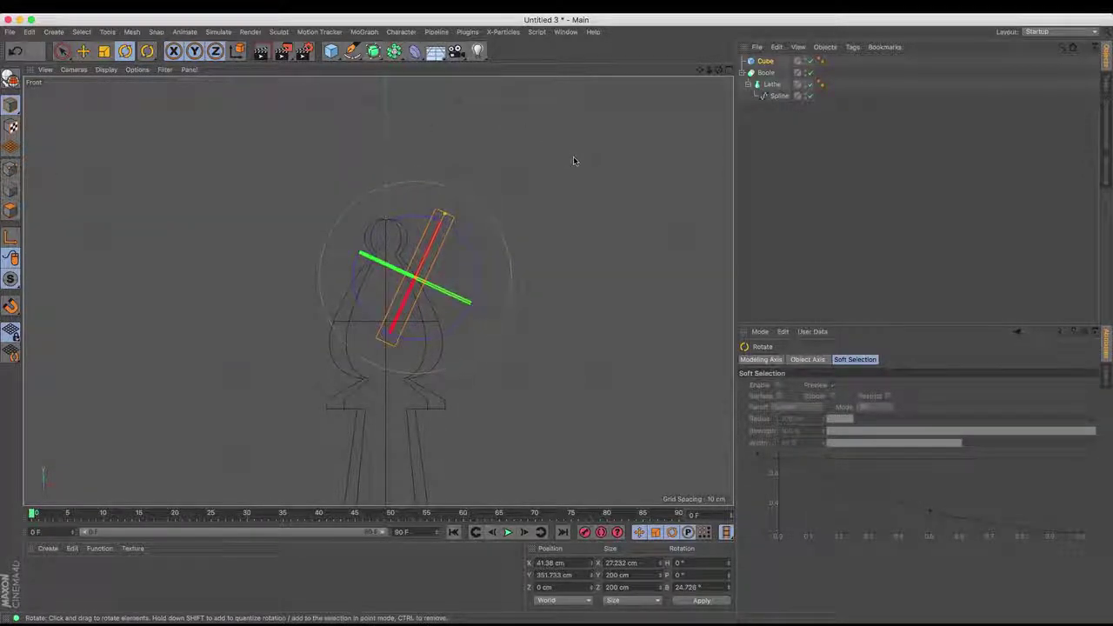
{"action": "left_click", "coordinate": [84, 52]}
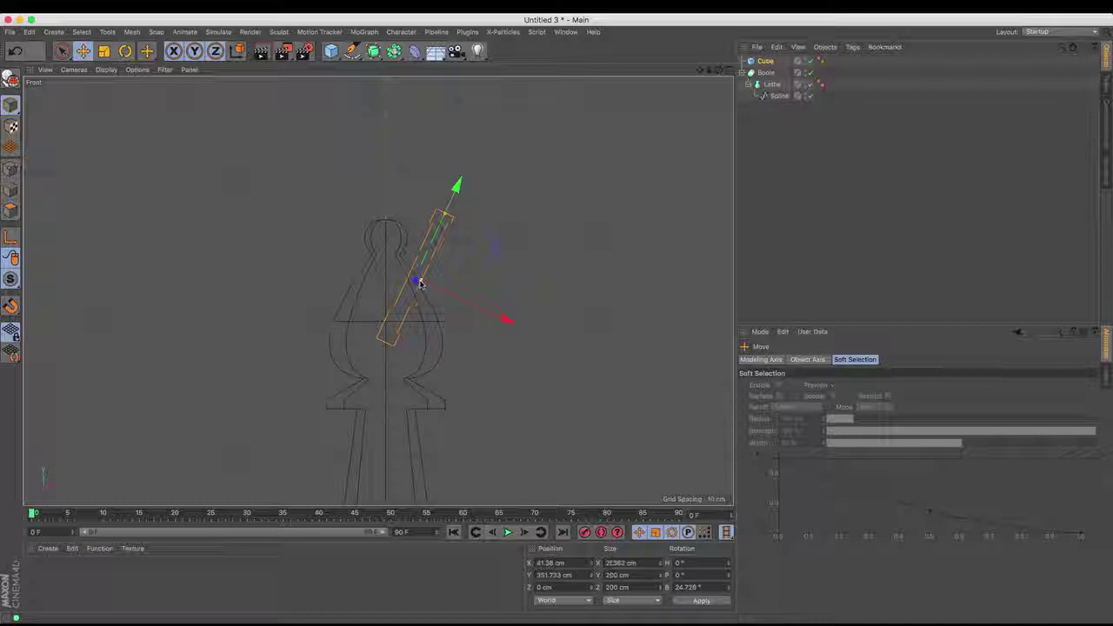
{"action": "key", "text": "F1"}
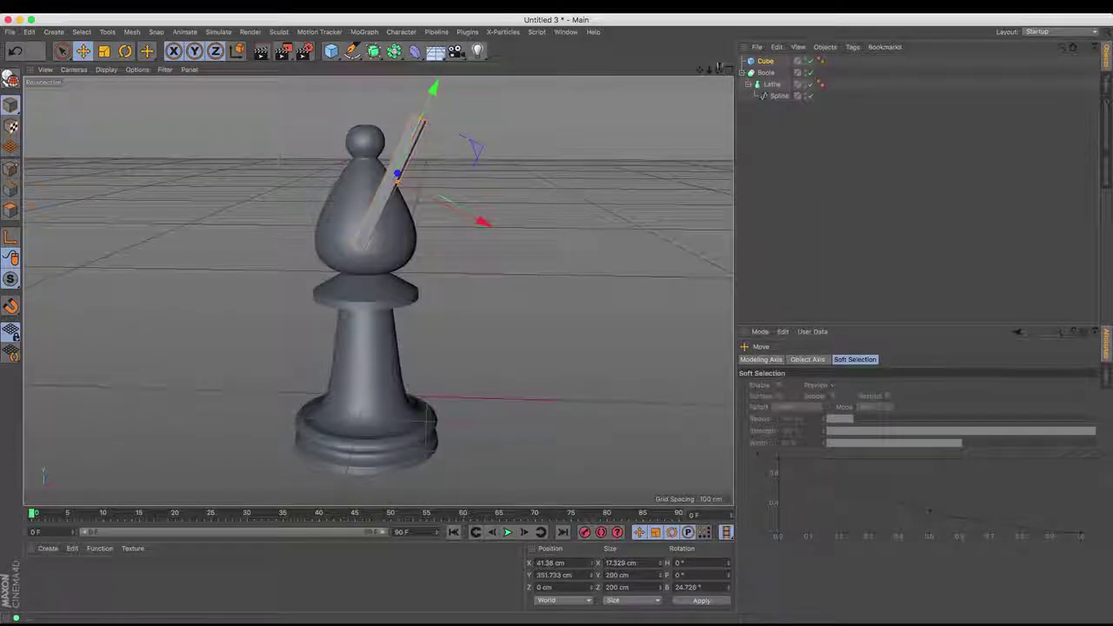
{"action": "left_click_drag", "start_coordinate": [427, 422], "coordinate": [377, 290], "text": "alt"}
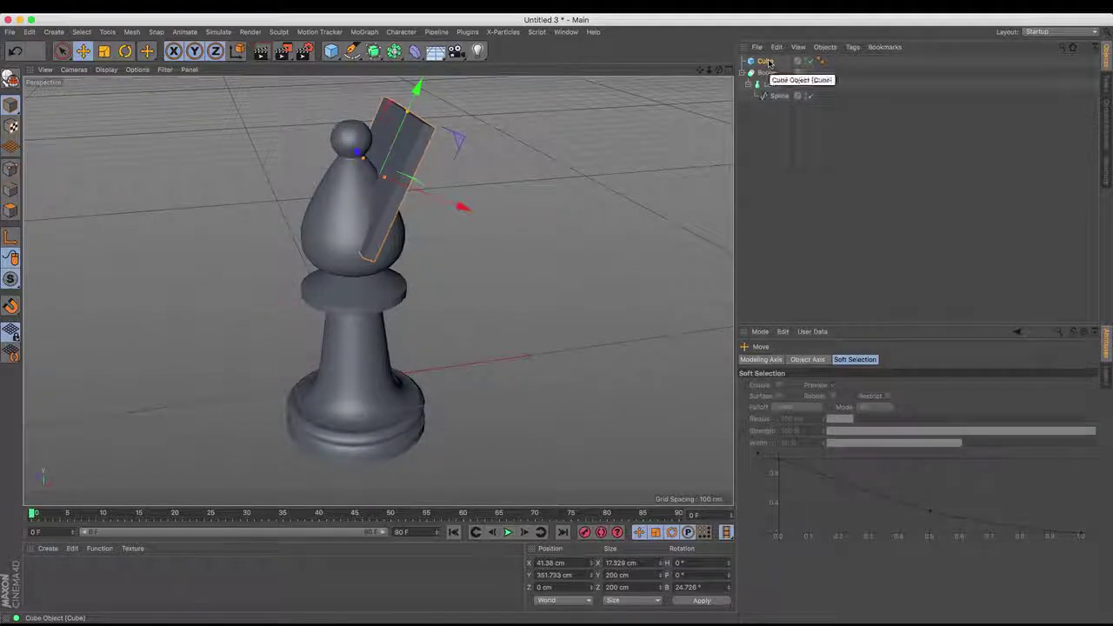
Step: Put the Cube inside the Boole with the Lathe above it so the slab cuts the slot
{"action": "mouse_move", "coordinate": [773, 81]}
{"action": "left_mouse_down"}
{"action": "mouse_move", "coordinate": [378, 290]}
{"action": "mouse_move", "coordinate": [719, 70]}
{"action": "left_mouse_up"}
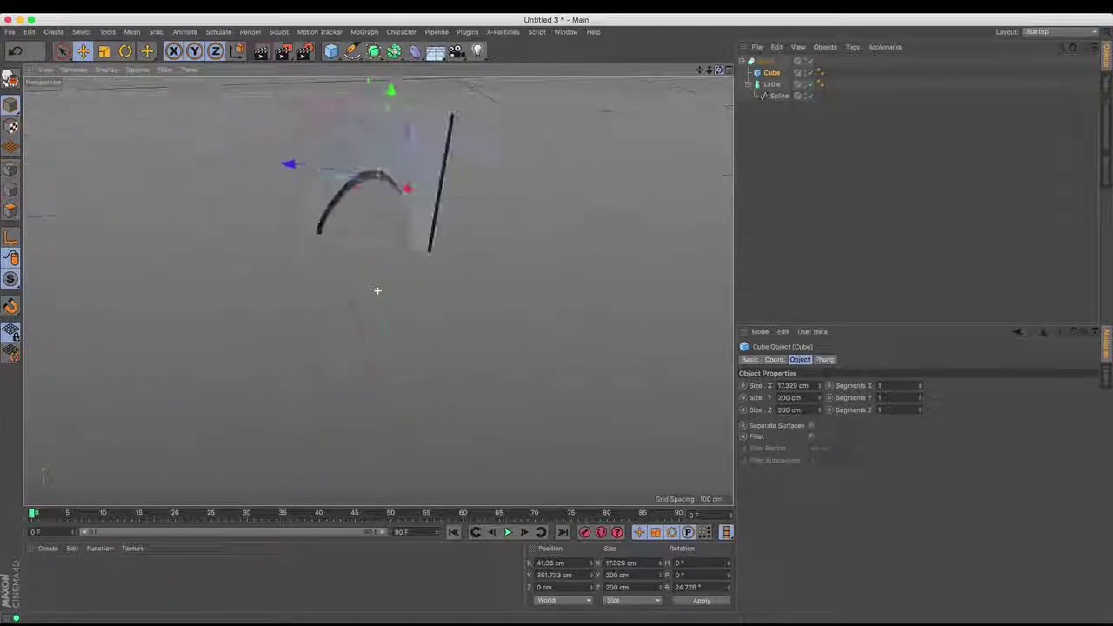
{"action": "left_click", "coordinate": [749, 85]}
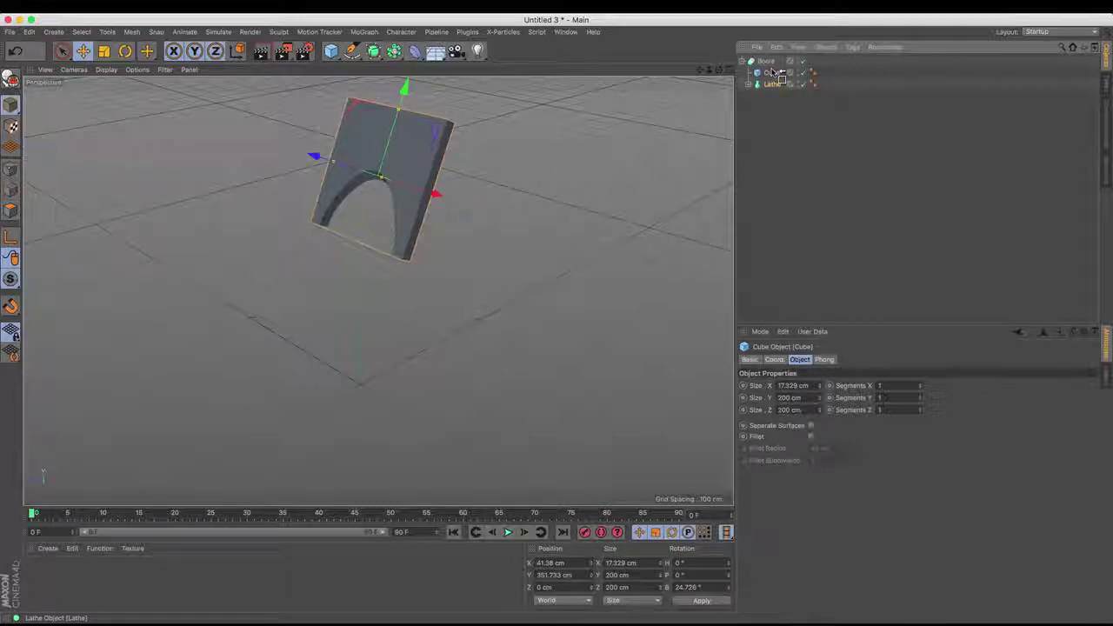
{"action": "left_click_drag", "start_coordinate": [773, 73], "coordinate": [378, 290]}
{"action": "left_click", "coordinate": [765, 114]}
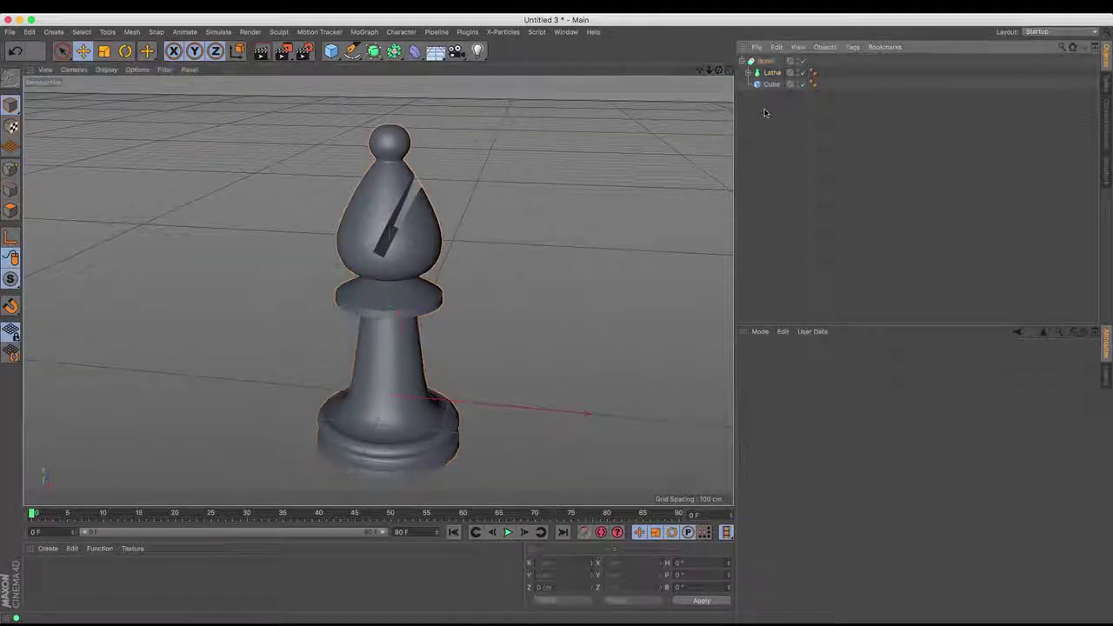